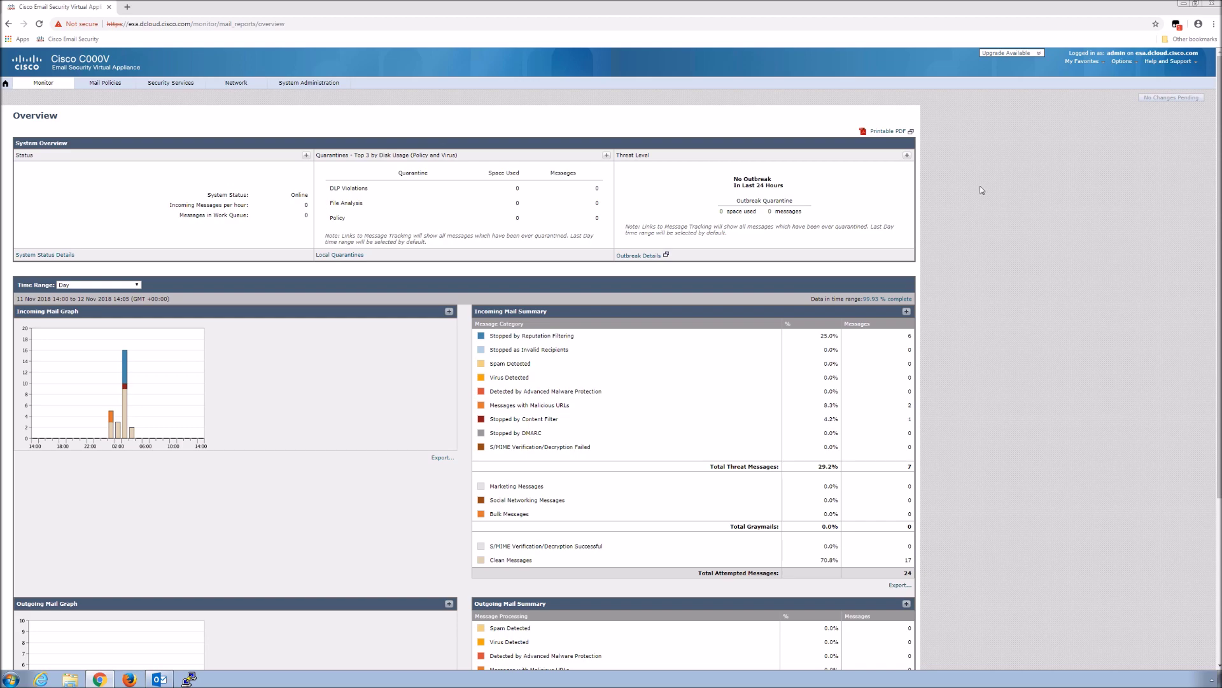
# Go to Mail Policies > Incoming Mail Policies to list the Default Policy
pyautogui.click(99, 85)
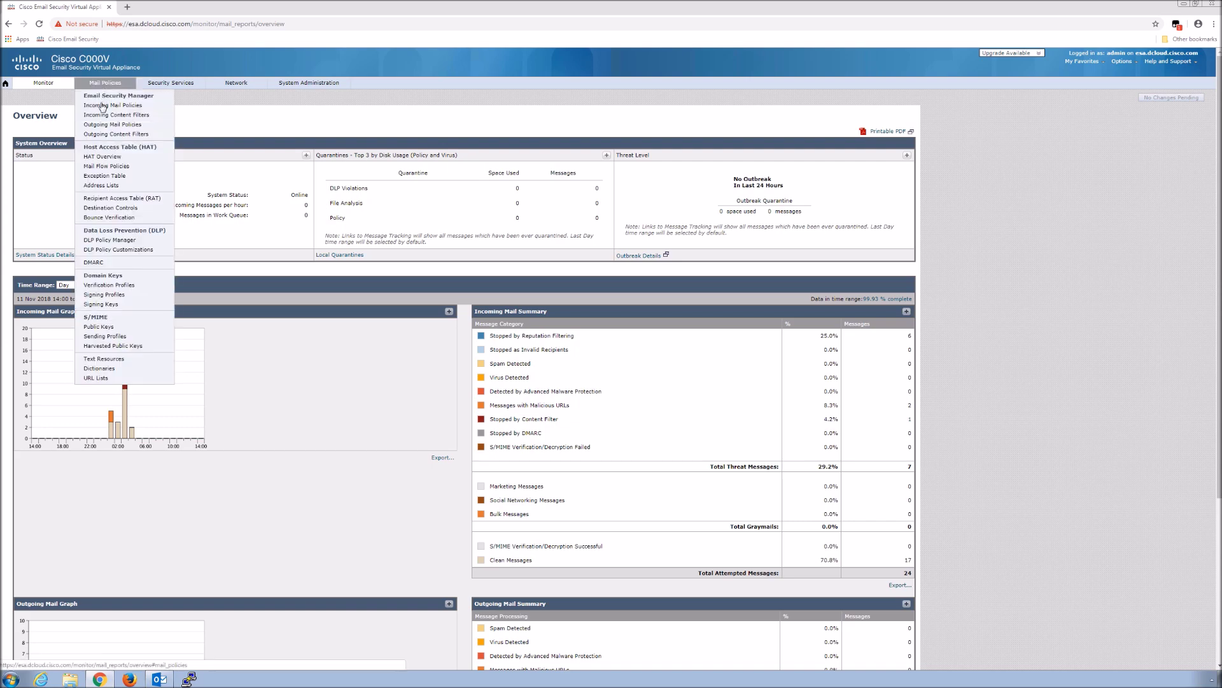
pyautogui.click(102, 106)
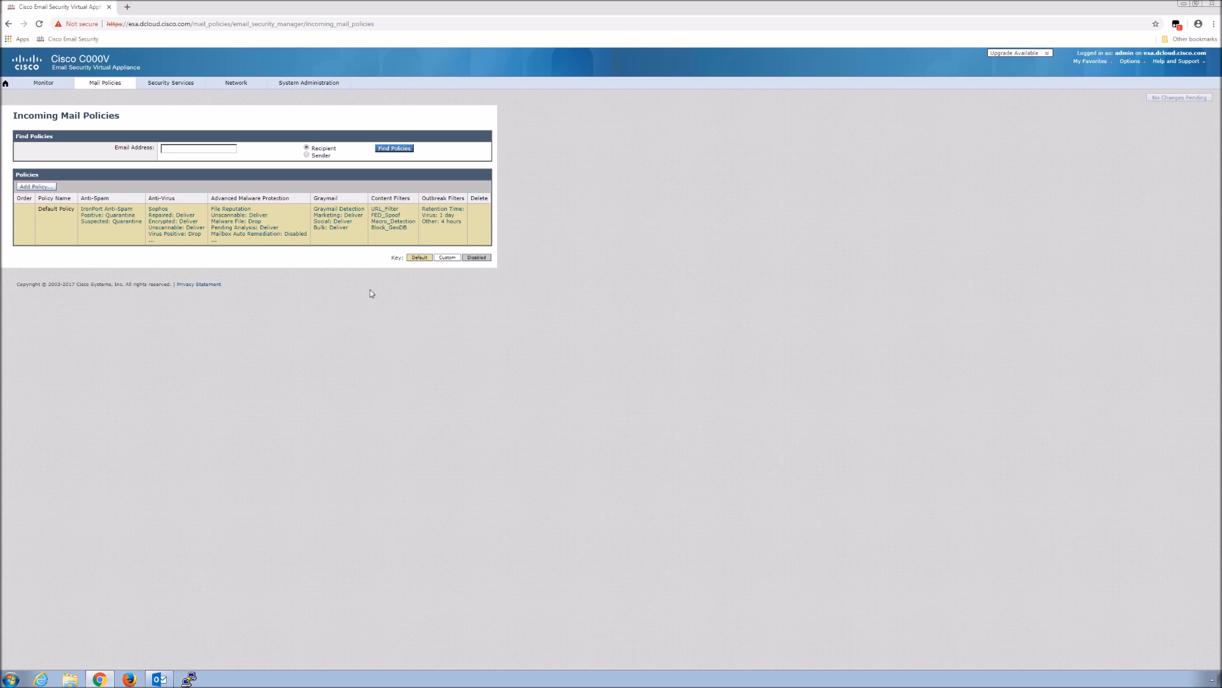
# Set the Default Policy's AMP File Analysis Pending action to Quarantine and submit
pyautogui.click(234, 215)
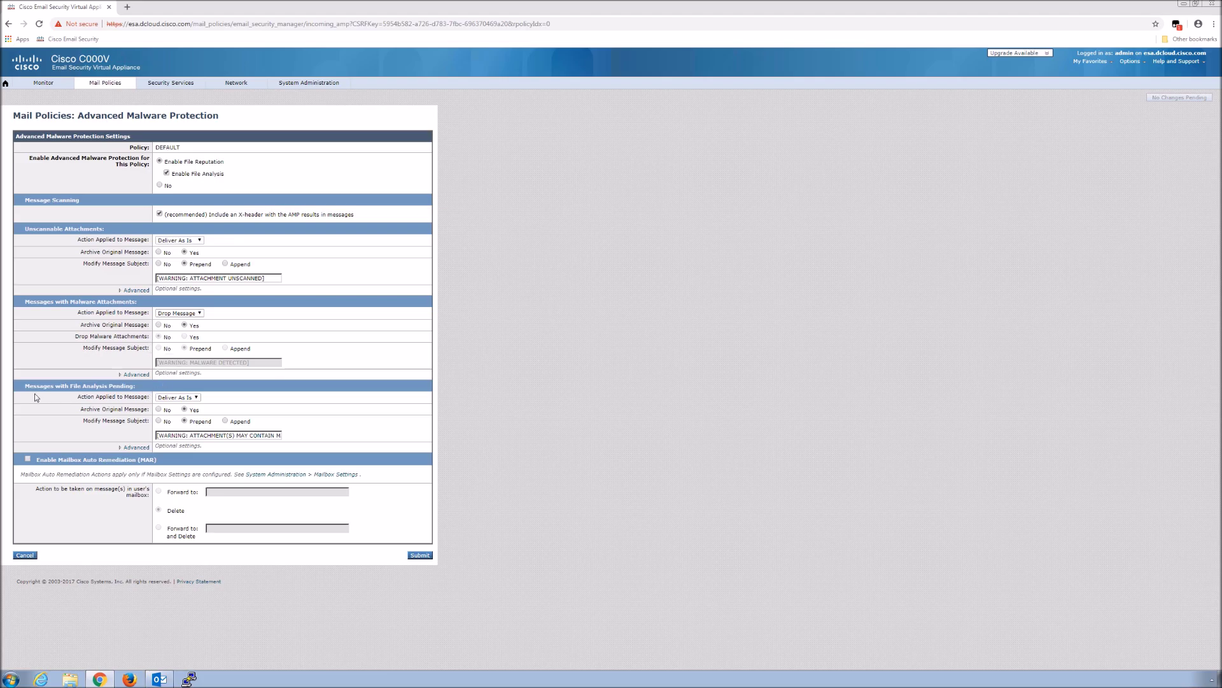
pyautogui.click(196, 401)
pyautogui.click(186, 414)
pyautogui.click(419, 555)
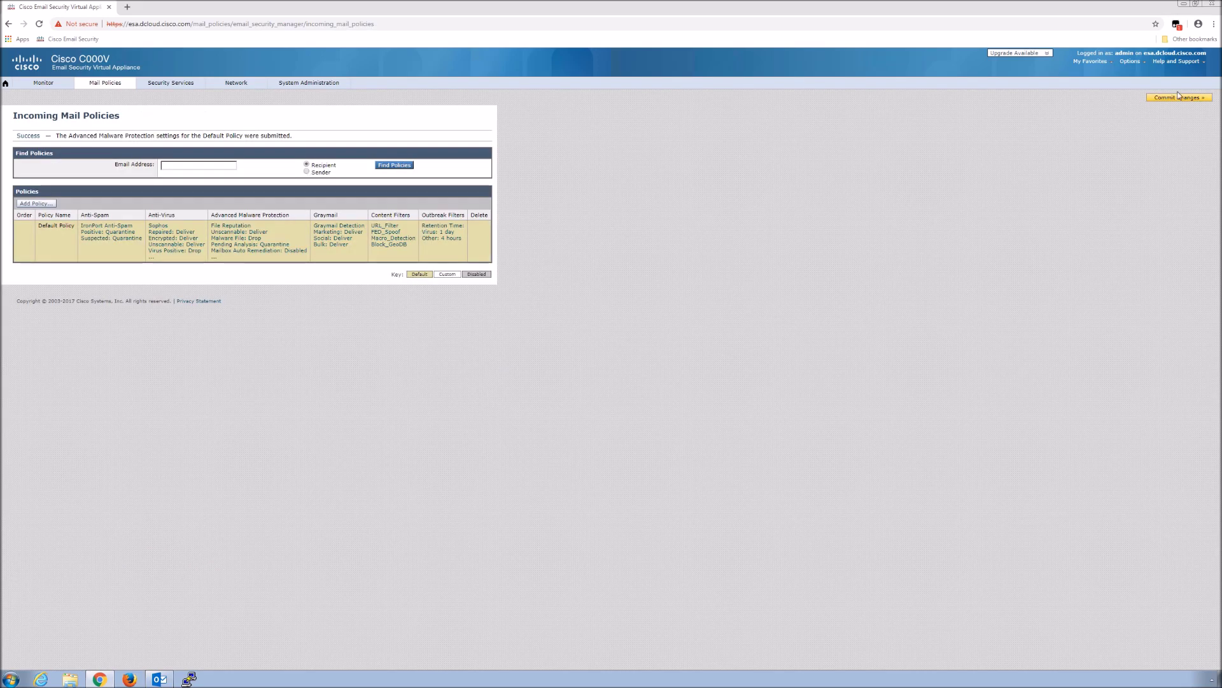
# Begin committing, with the comment 'Enabled AMP and quarantined while waiting for disposition', typo corrected
pyautogui.click(1177, 99)
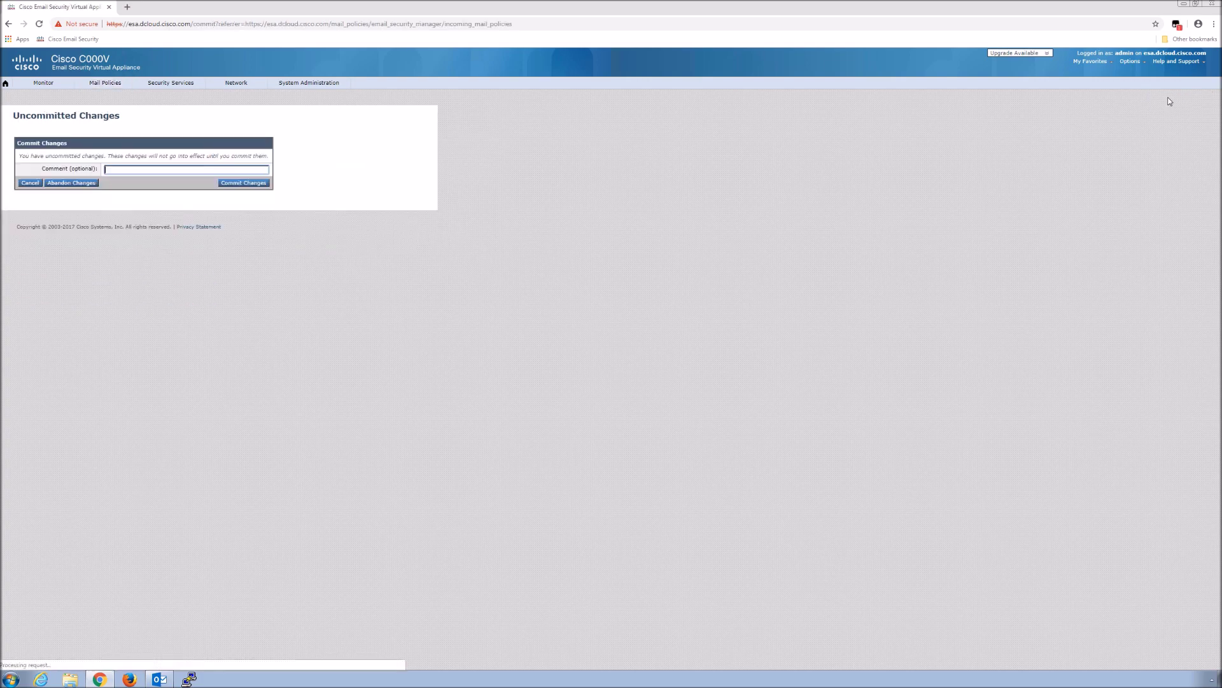
pyautogui.click(151, 170)
pyautogui.write('Eanbled AM')
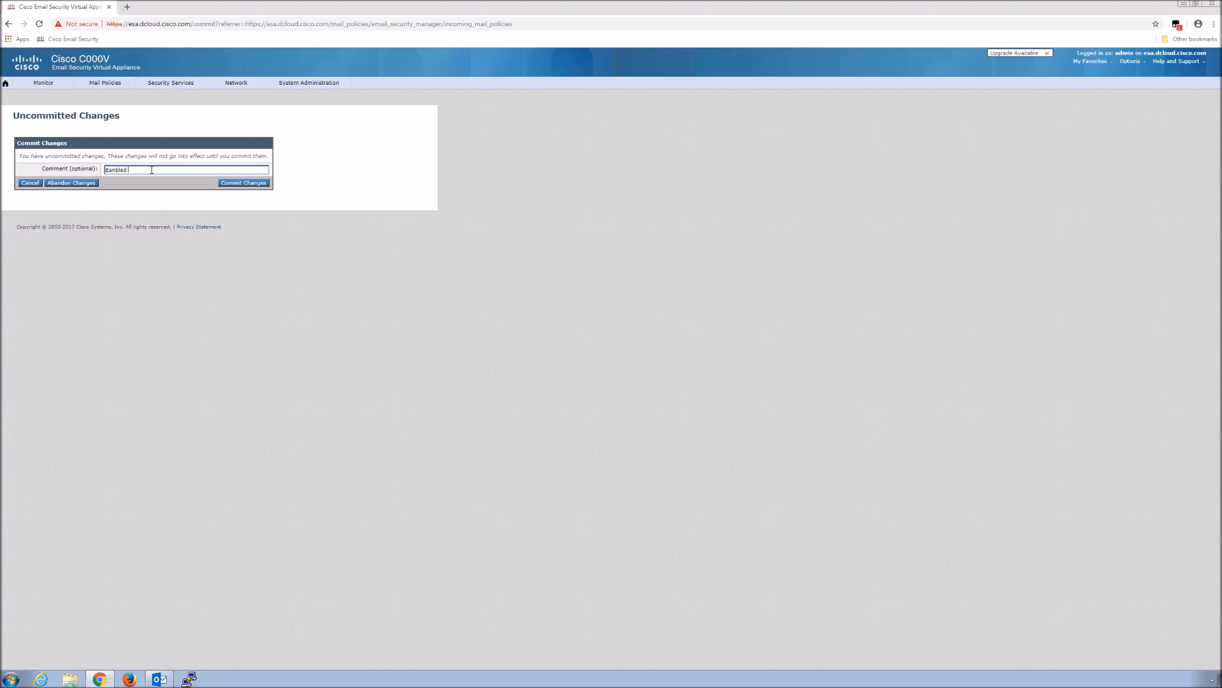
pyautogui.write('P')
pyautogui.click(115, 170)
pyautogui.press('BackSpace')
pyautogui.press('BackSpace')
pyautogui.write('nabled AMP and quarantined while waiting for disposition')
# Commit the changes, then open Desktop > dCloud Files in Explorer and select AMP Retrospect
pyautogui.click(235, 184)
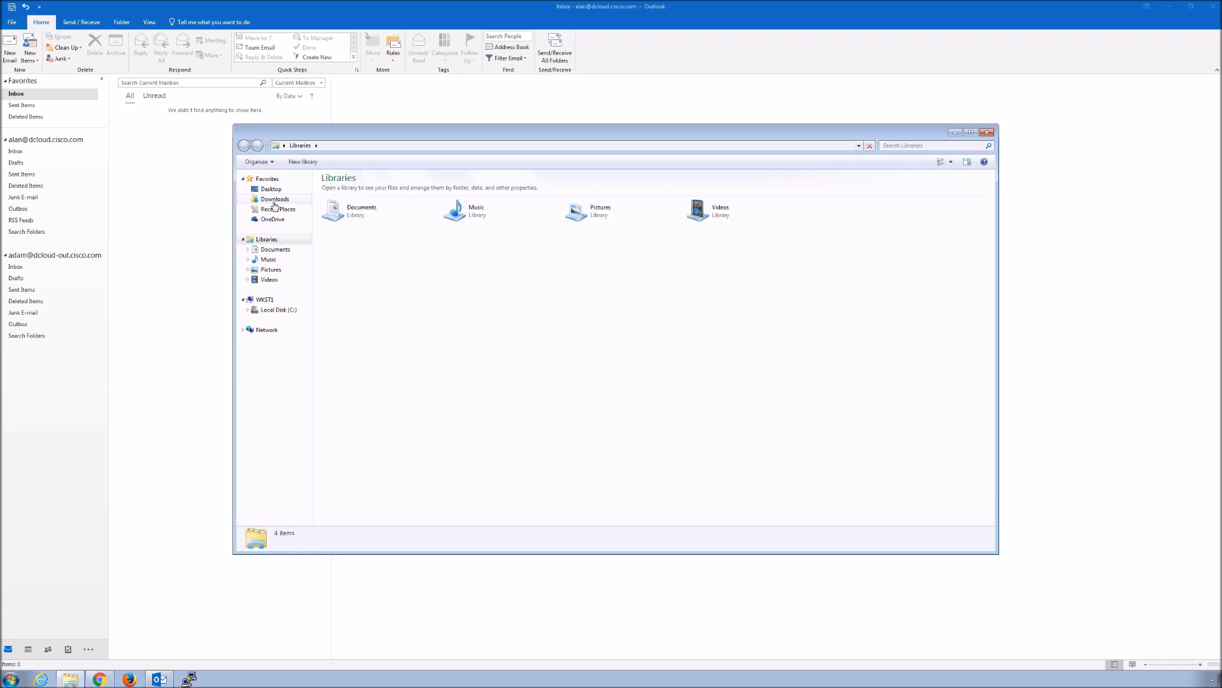
pyautogui.click(274, 200)
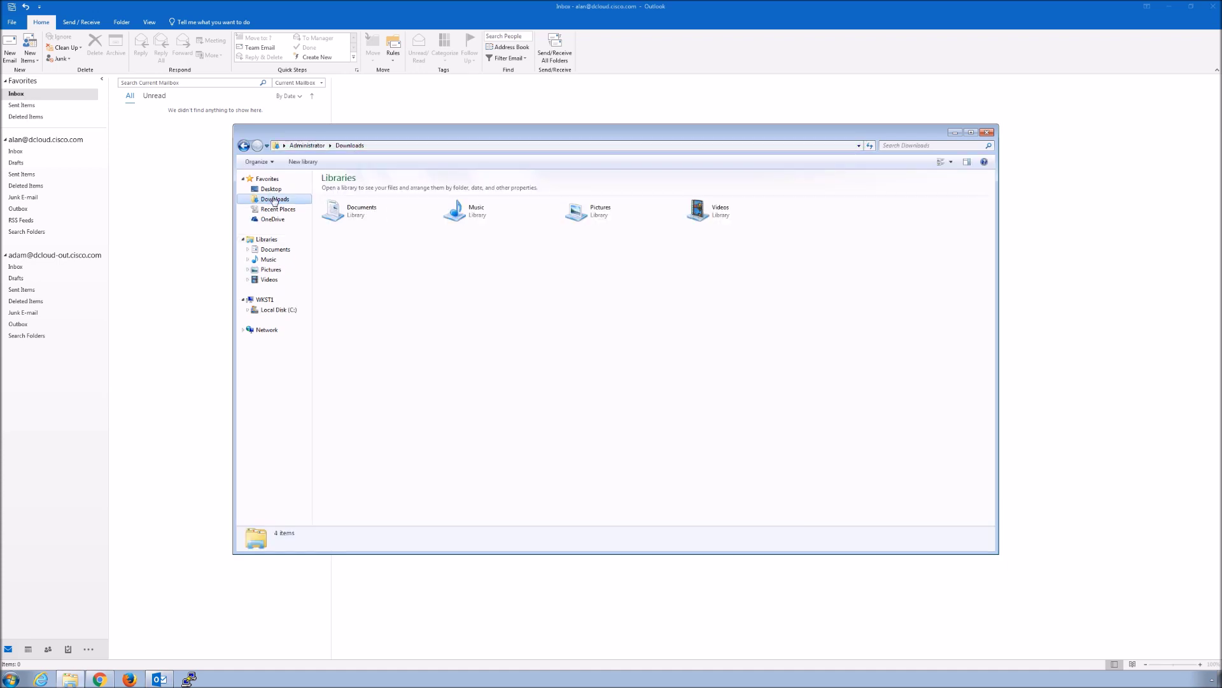
pyautogui.click(272, 190)
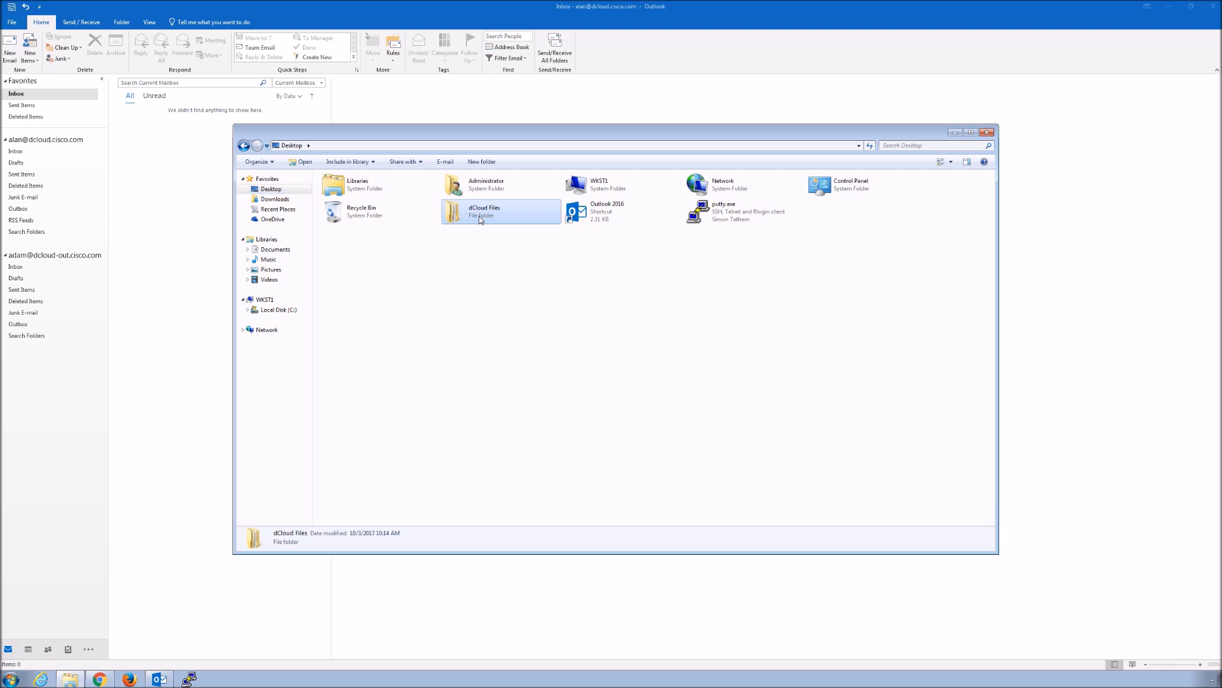
pyautogui.doubleClick(481, 220)
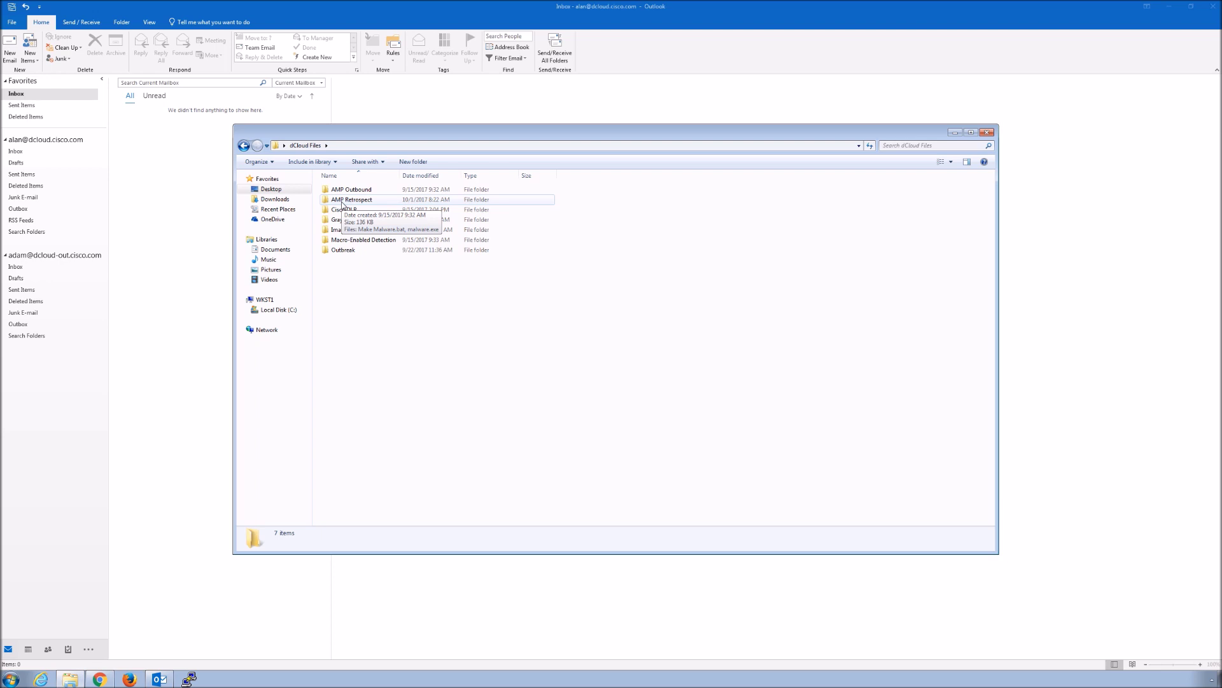
pyautogui.click(342, 205)
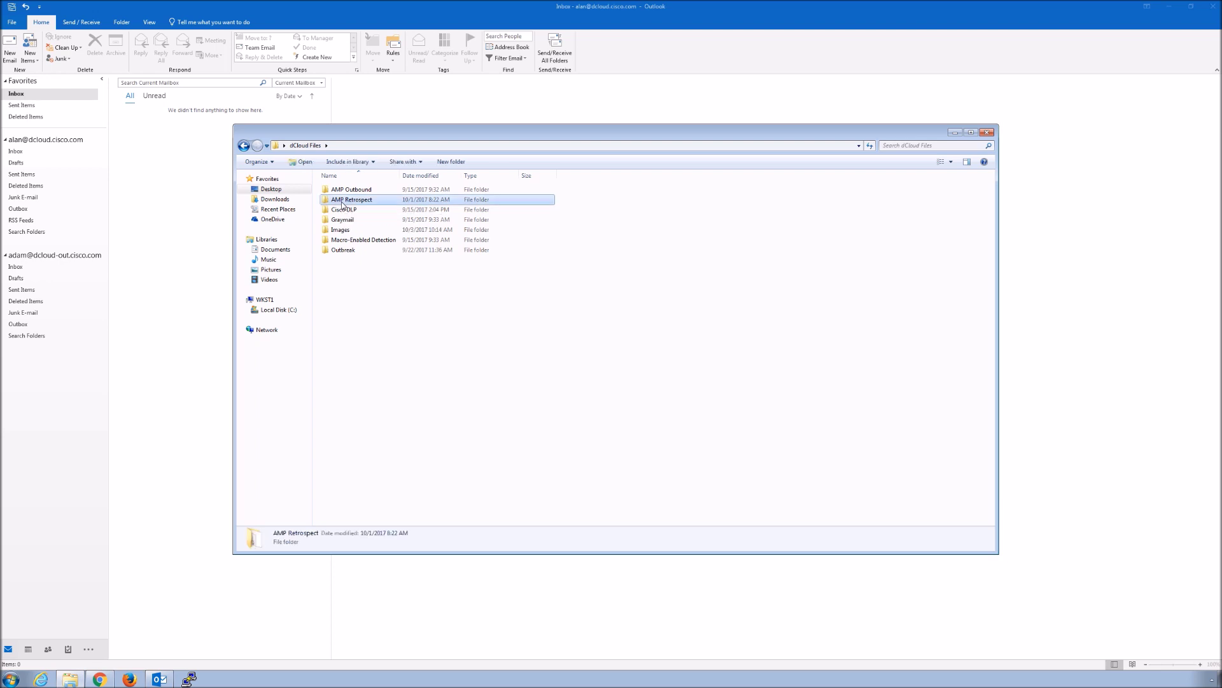
# Open the AMP Retrospect folder and run Make Malware.bat
pyautogui.doubleClick(342, 204)
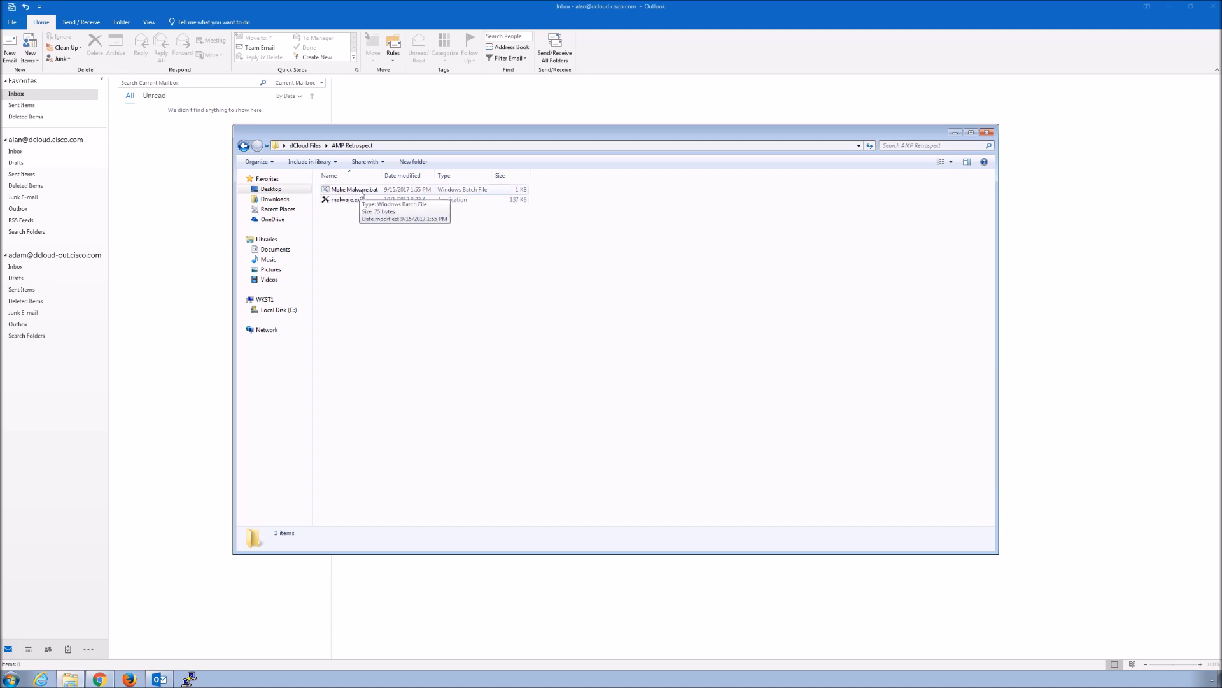
pyautogui.click(360, 192)
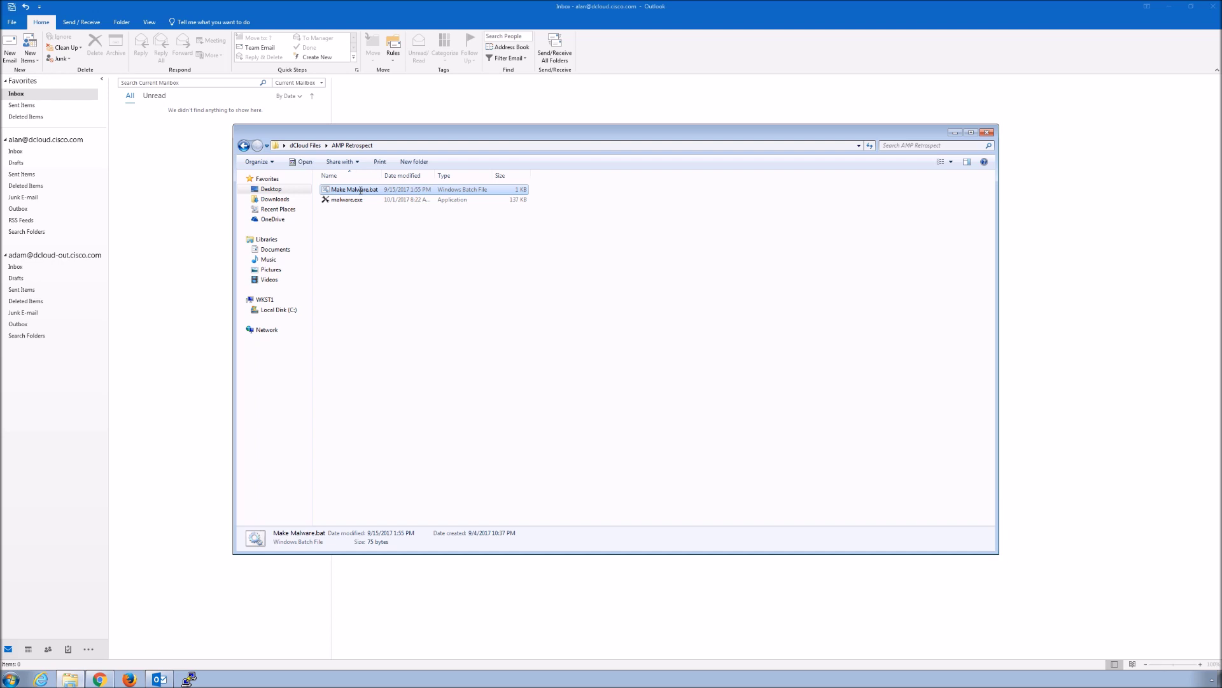
pyautogui.click(361, 190)
pyautogui.doubleClick(326, 191)
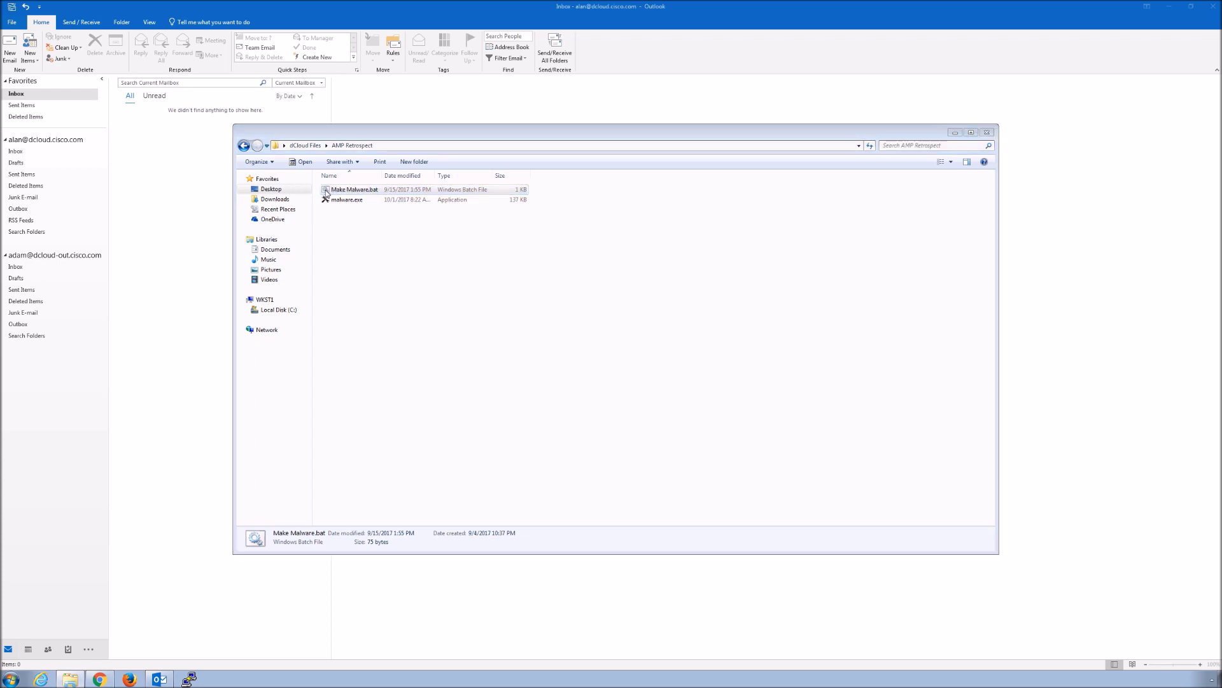
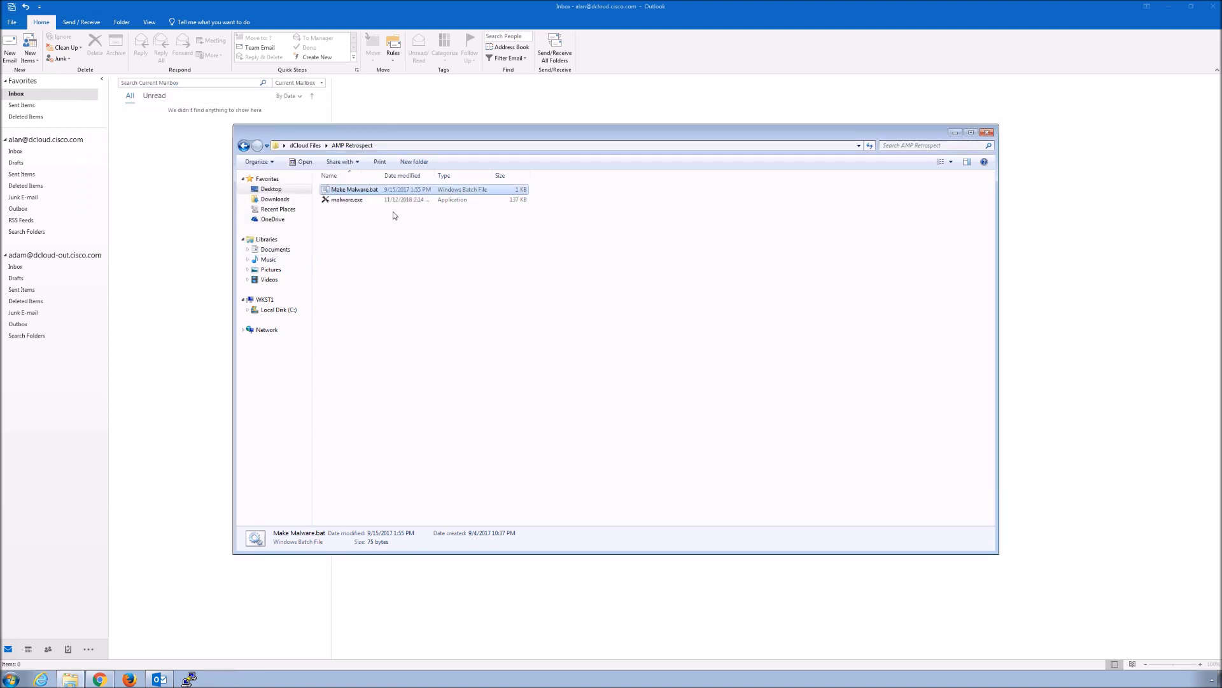
# Launch PuTTY and connect using the saved Cisco Email Security session
pyautogui.click(421, 215)
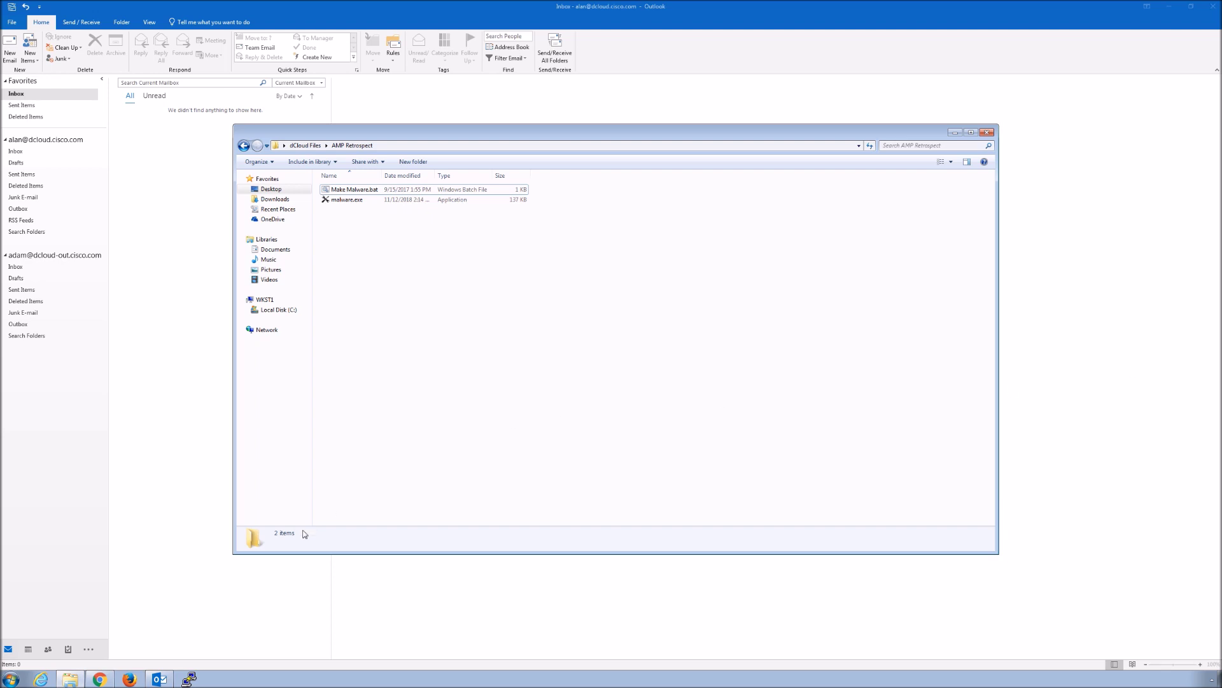
pyautogui.click(189, 679)
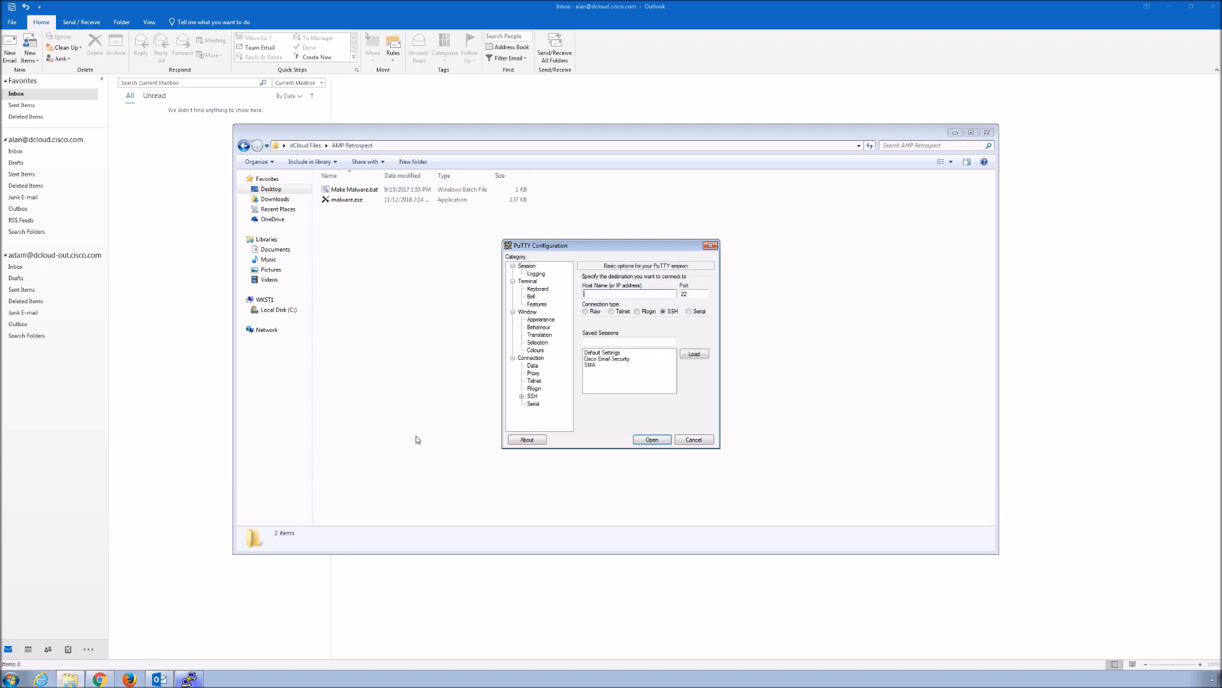
pyautogui.doubleClick(611, 361)
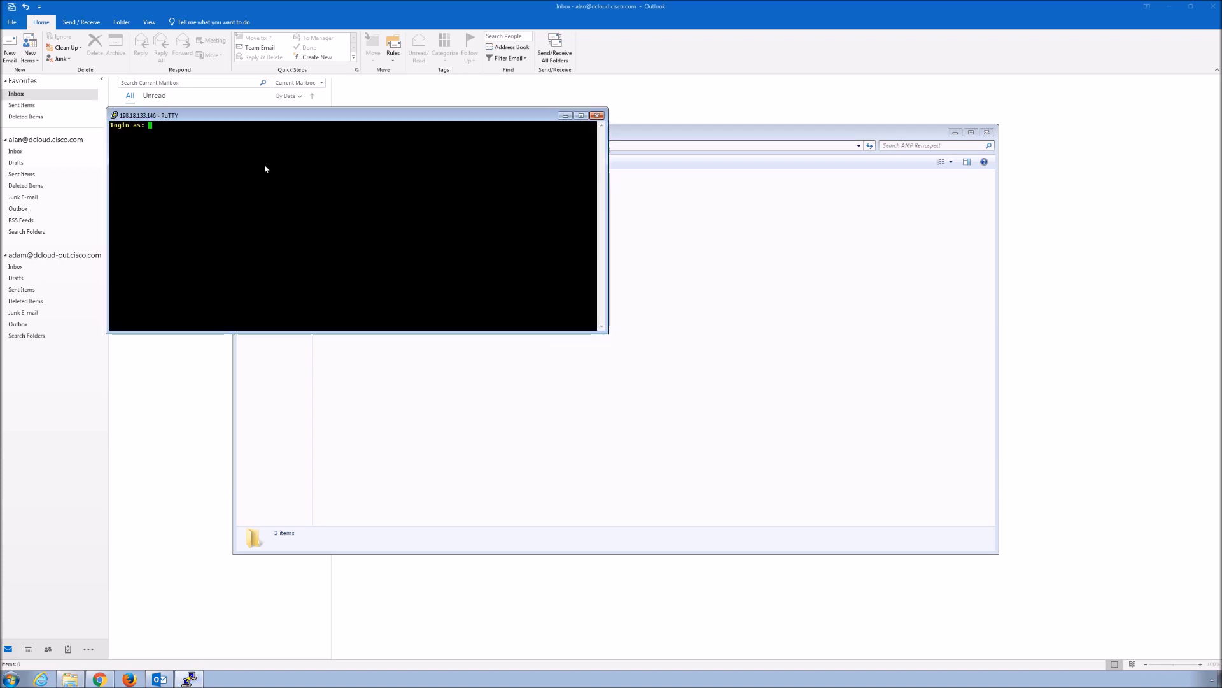
# Log in as admin and run 'tail mail_logs' to follow the mail log live
pyautogui.write('admin')
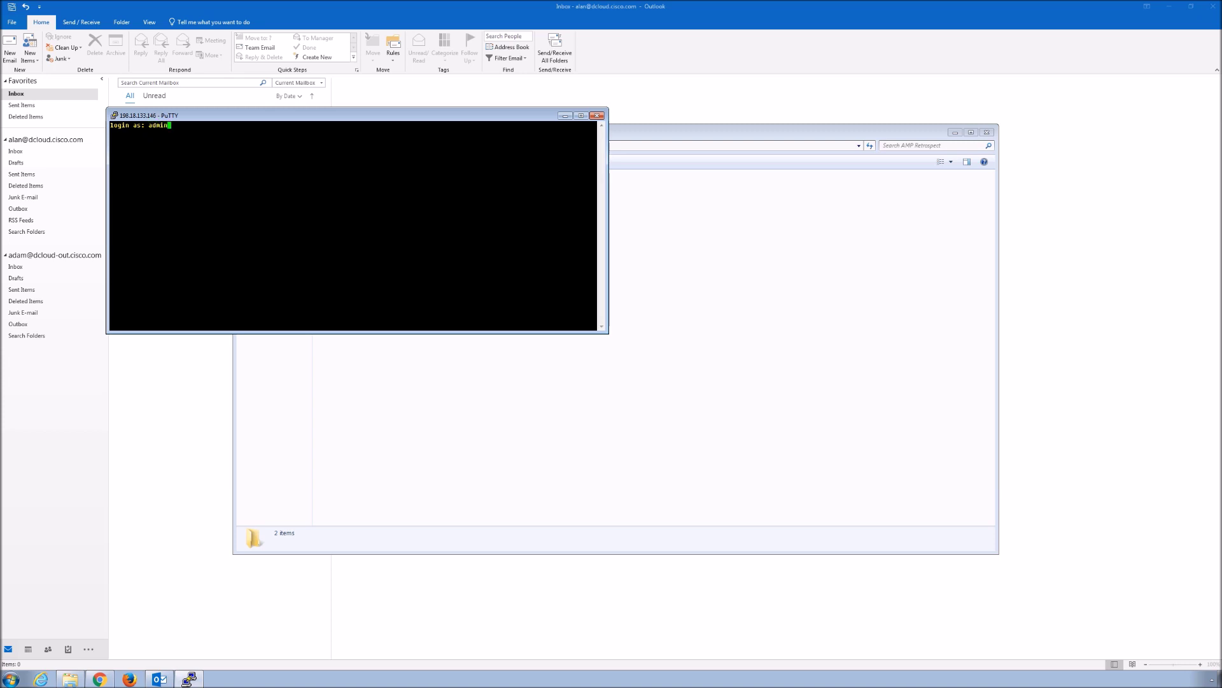
pyautogui.press('Return')
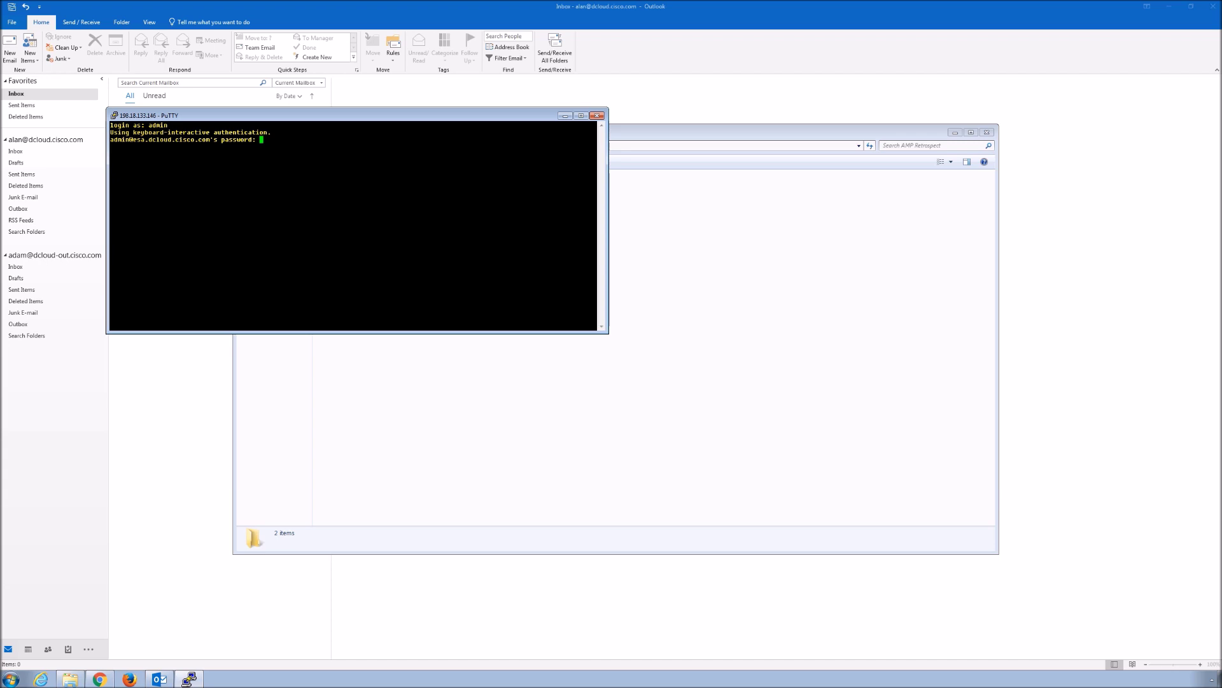
pyautogui.press('Return')
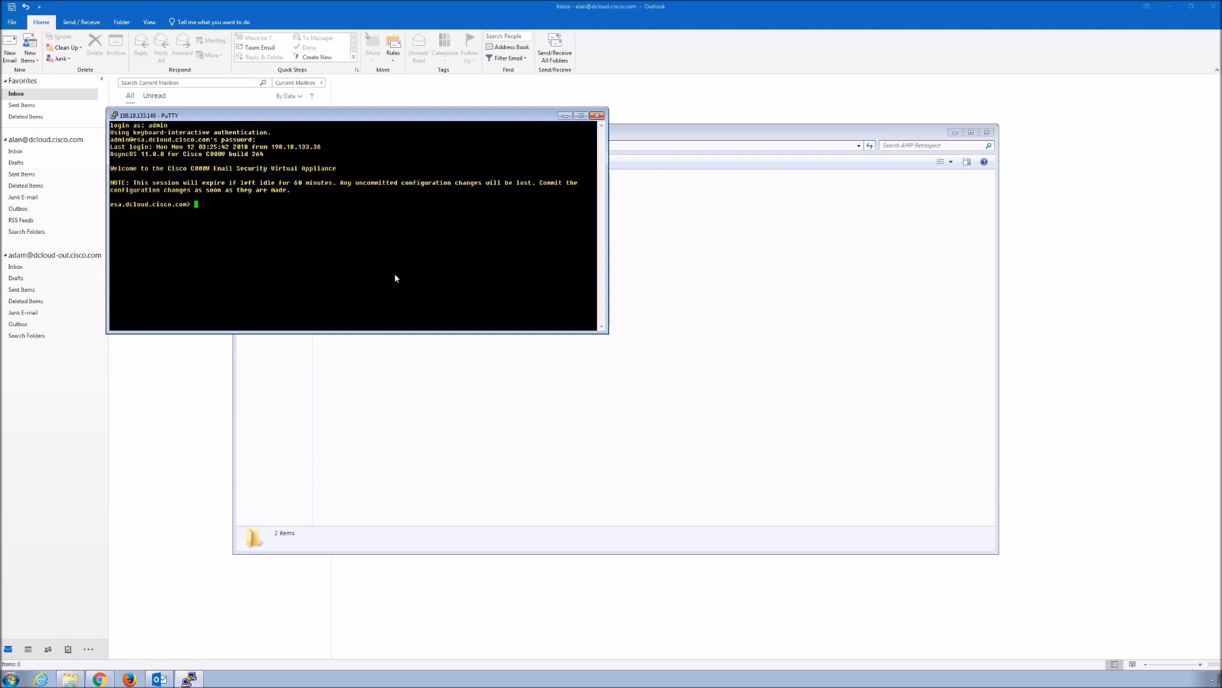
pyautogui.write('tail mail_logs')
pyautogui.press('Return')
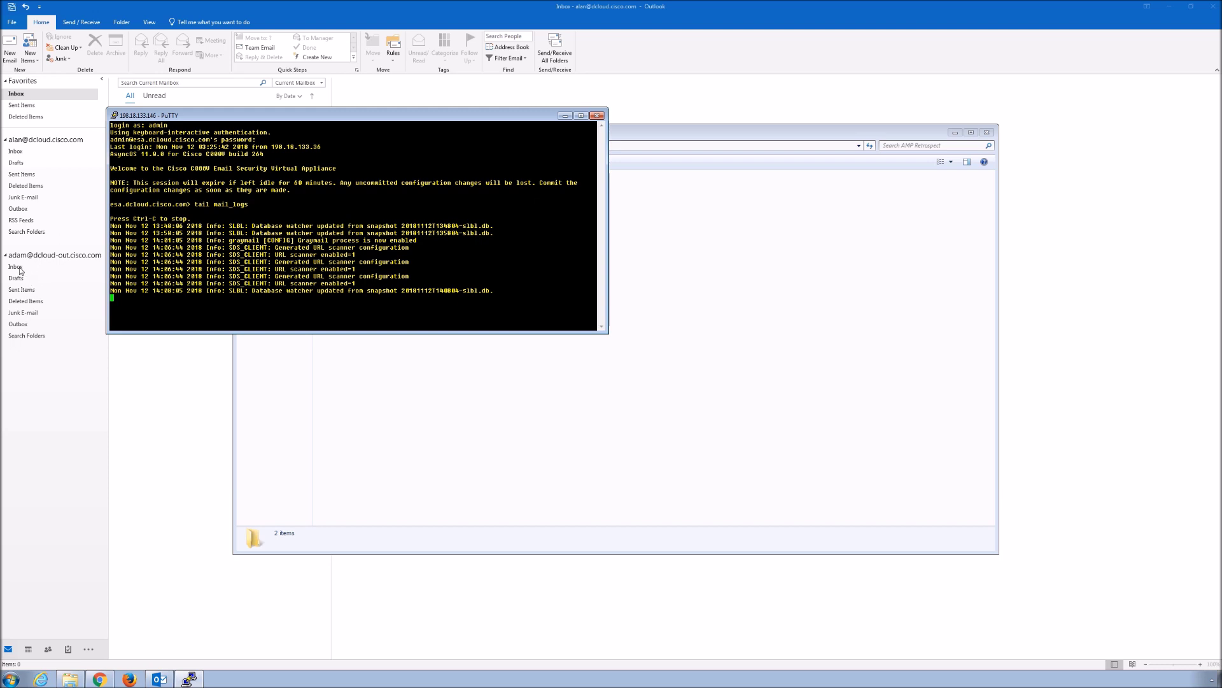
# From the second account's Inbox, start a new email addressed to the autocompleted dCloud recipient
pyautogui.click(17, 266)
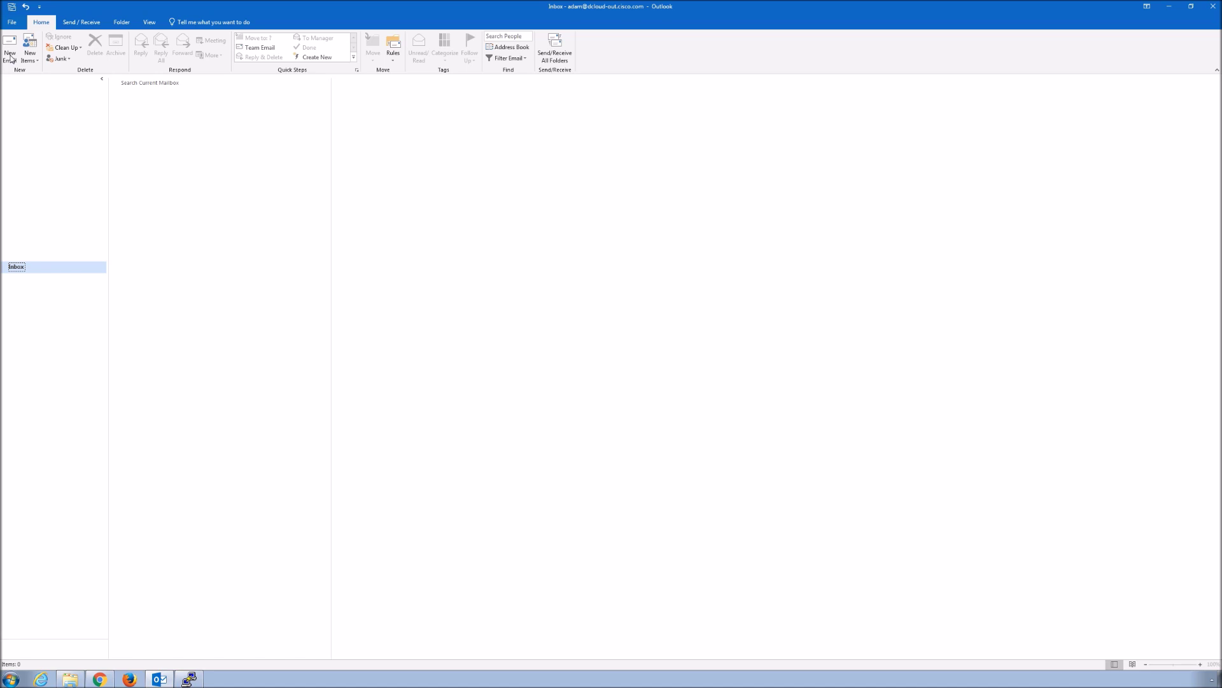
pyautogui.click(10, 54)
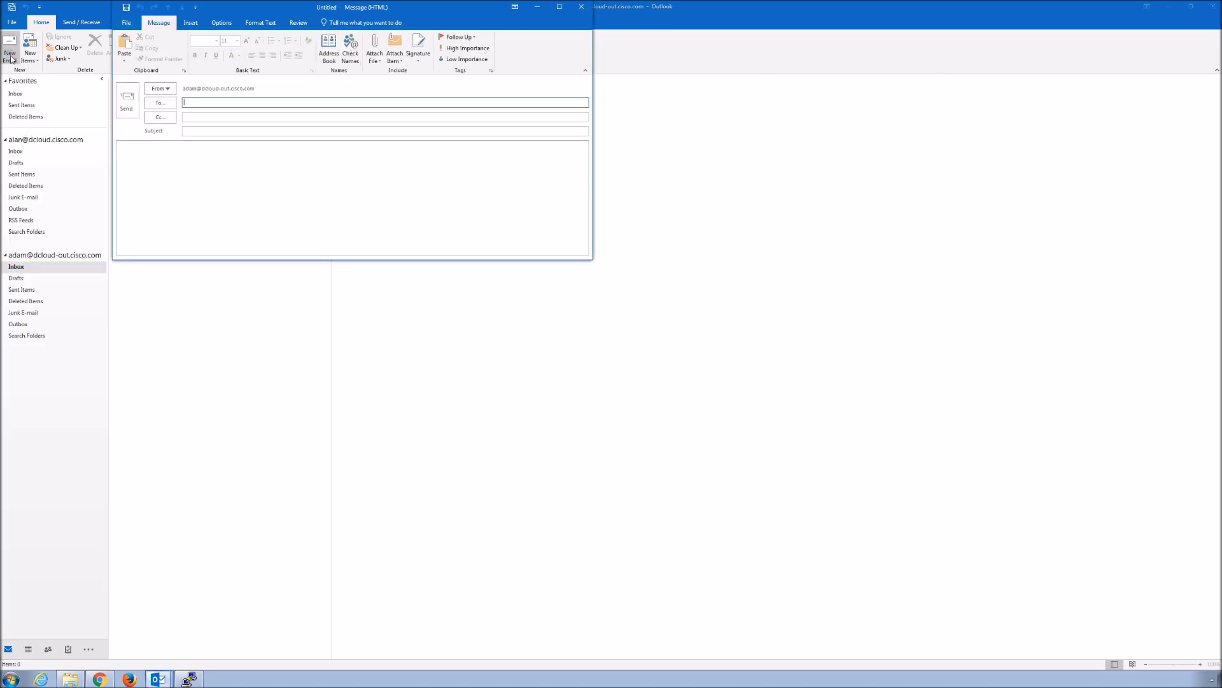
pyautogui.write('alan')
pyautogui.press('Return')
pyautogui.press('Tab')
pyautogui.press('Tab')
# Enter the subject 'Latest Promotional Flyer' and the body text 'Check it ouy'
pyautogui.write('Latest Promotional')
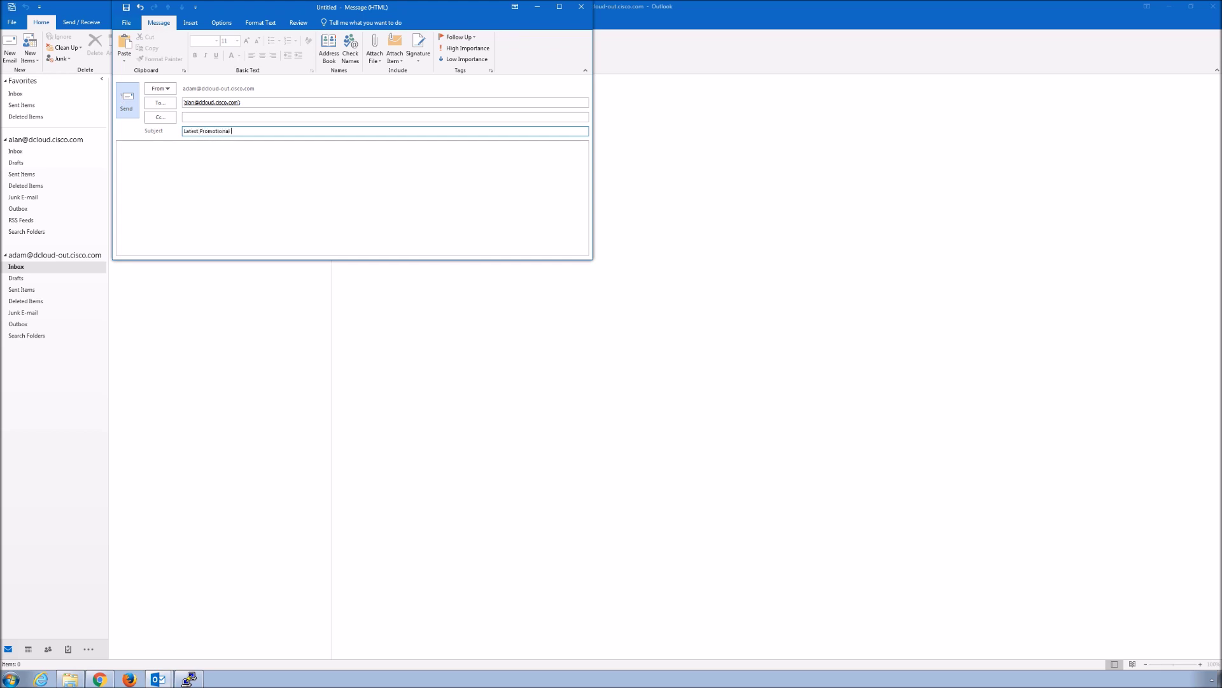
pyautogui.write(' Flyer')
pyautogui.click(165, 153)
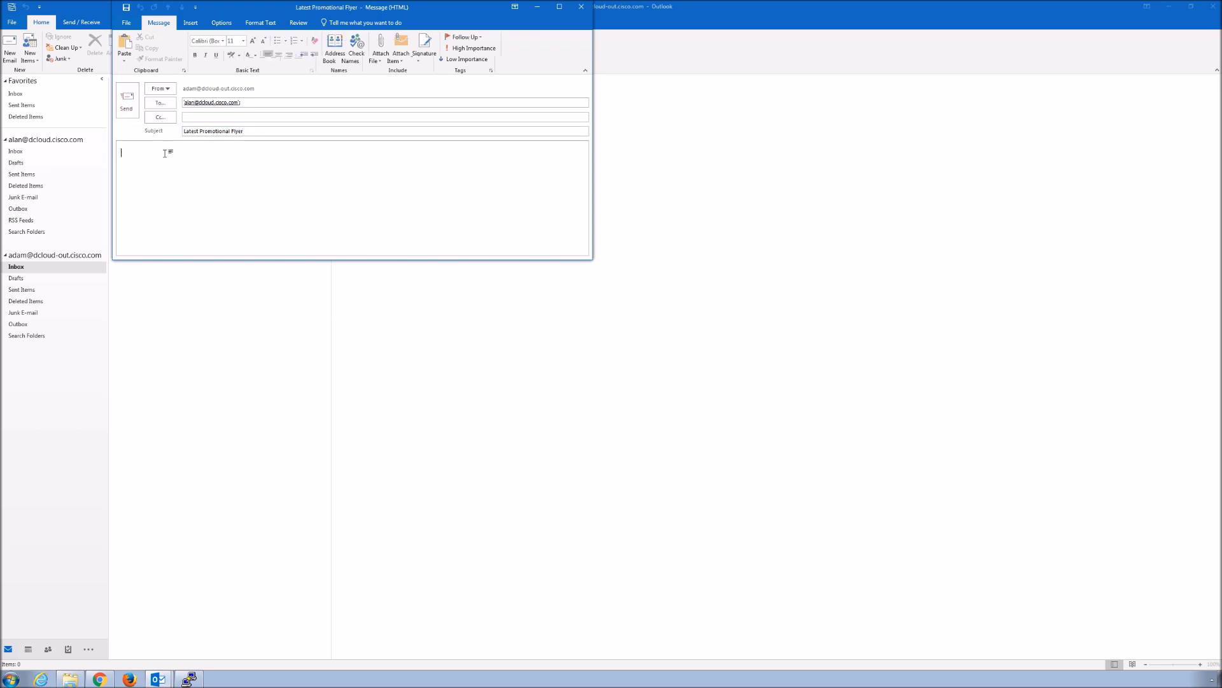
pyautogui.write('Check it ouy')
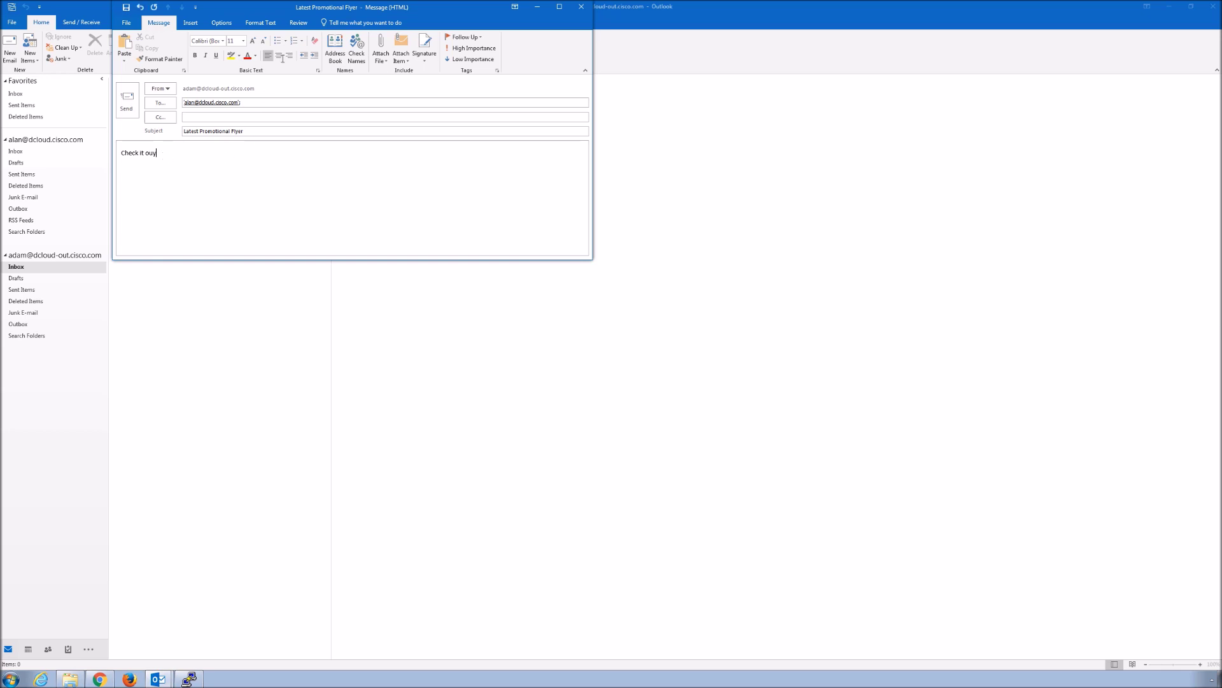
# Browse this PC for an attachment and open the dCloud Files\AMP Retrospect folder
pyautogui.click(380, 60)
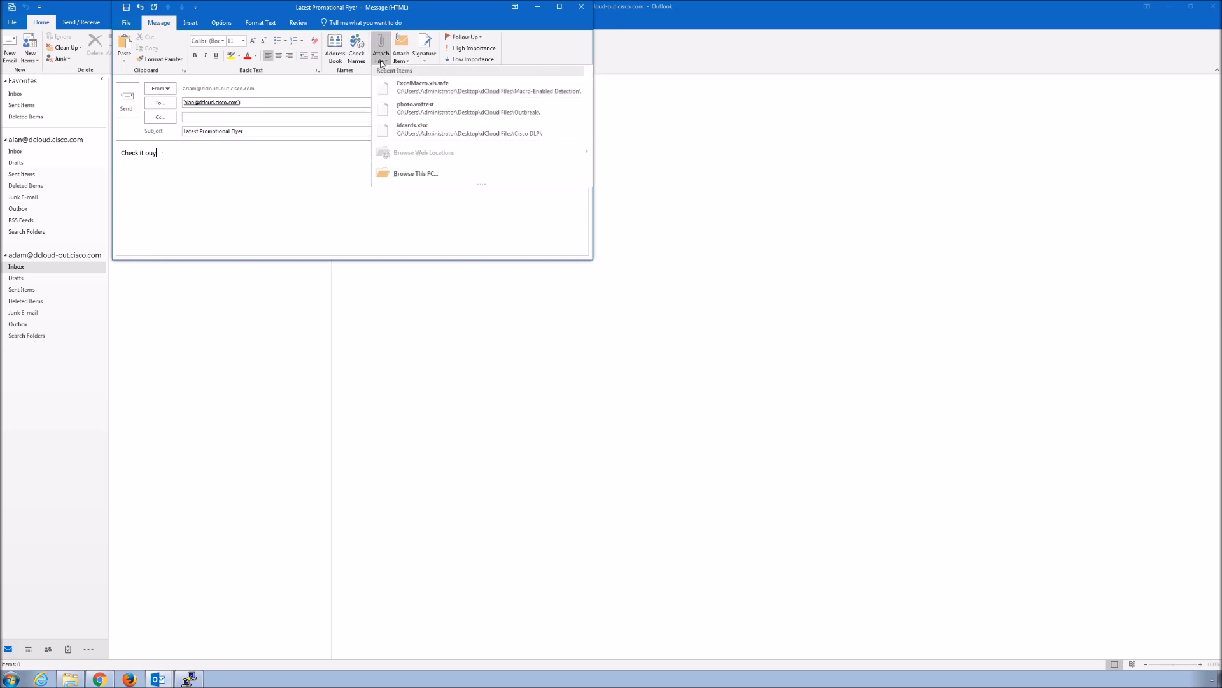
pyautogui.click(411, 176)
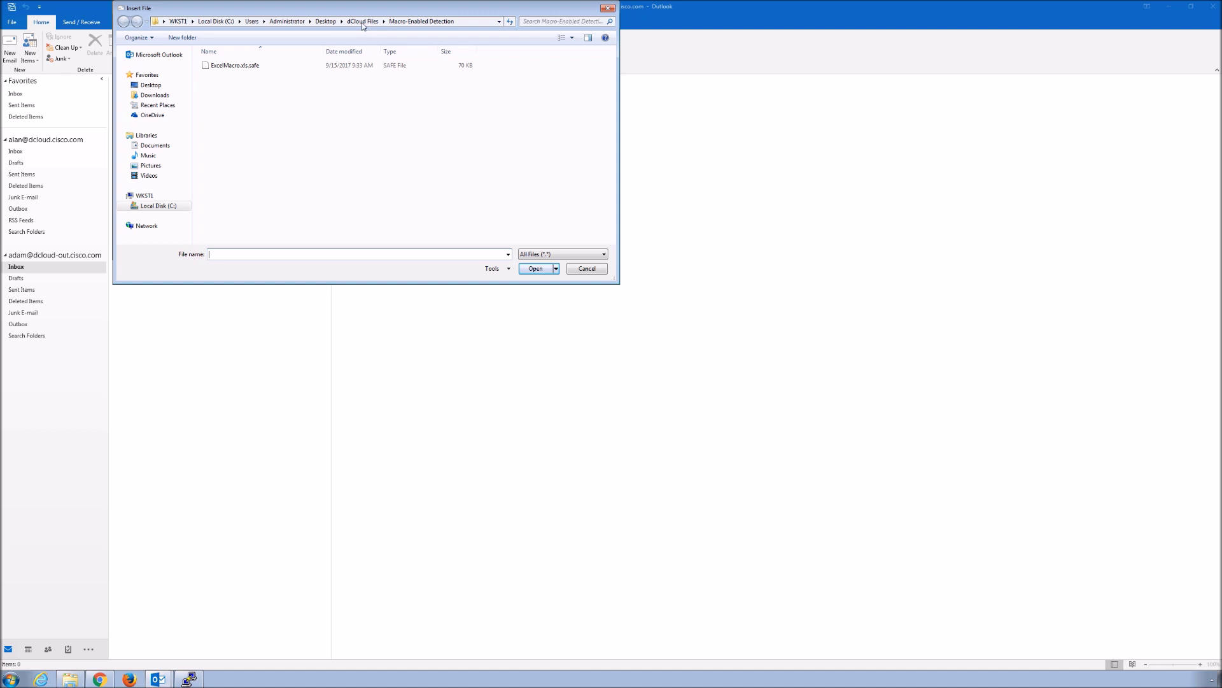
pyautogui.click(364, 22)
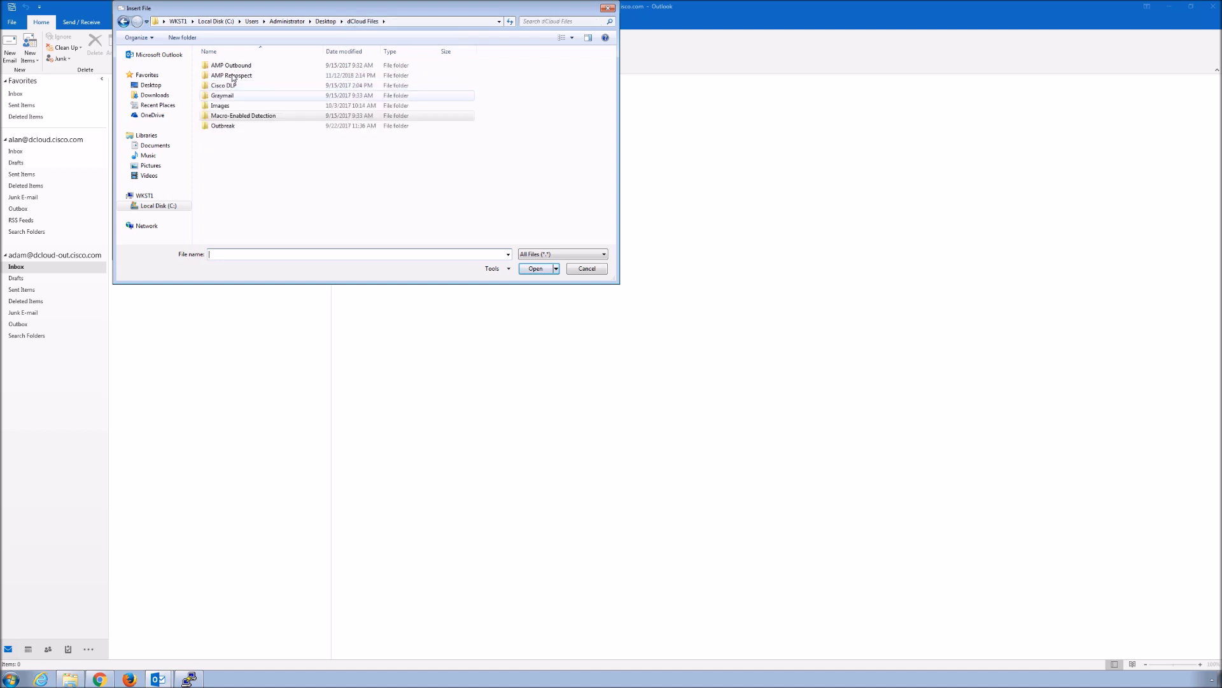
pyautogui.doubleClick(232, 76)
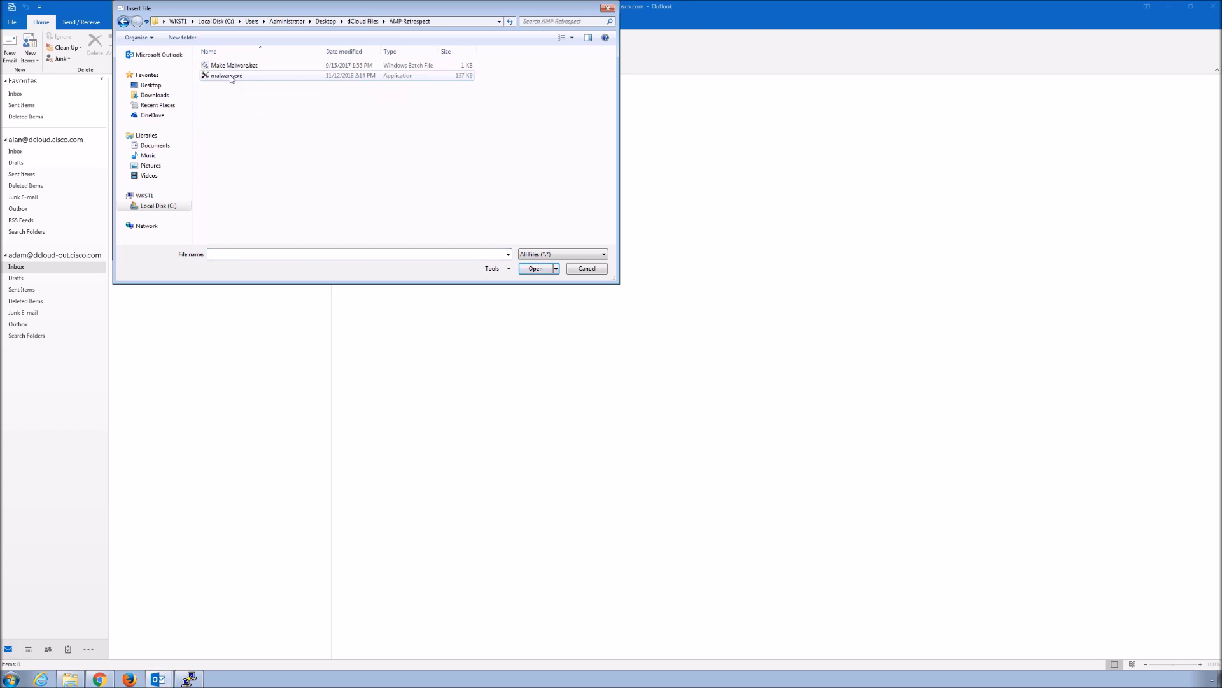
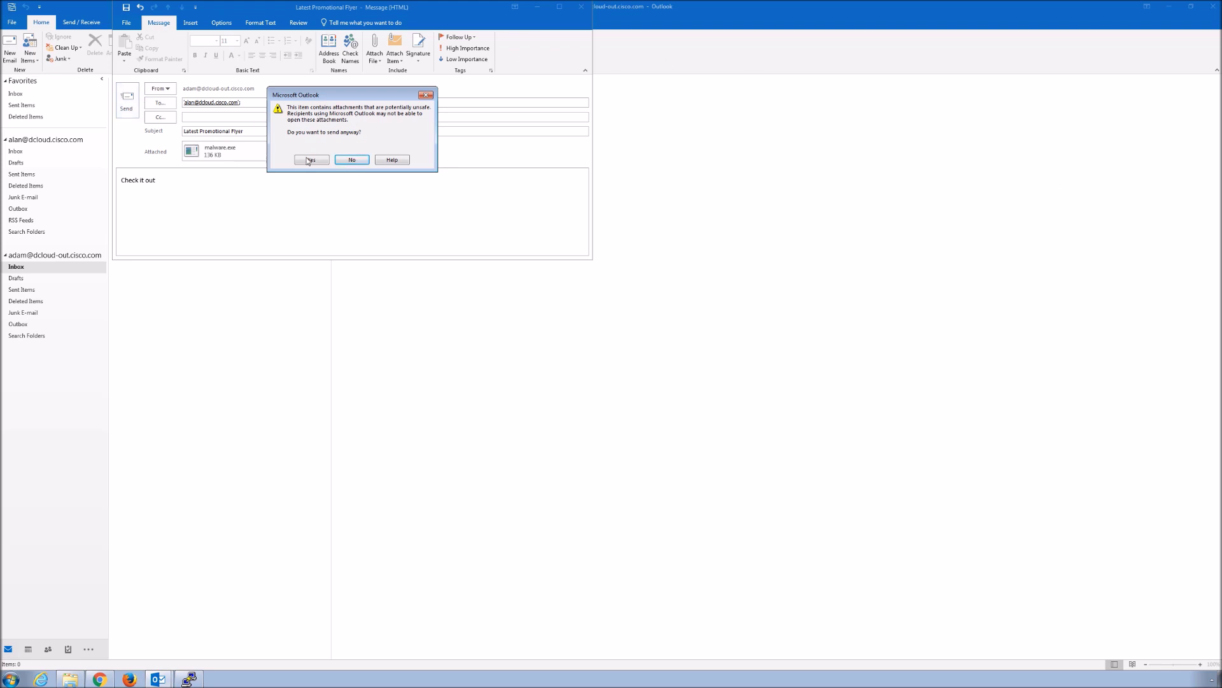
# Send the Latest Promotional Flyer email with malware.exe despite the unsafe-attachment warning
pyautogui.click(309, 160)
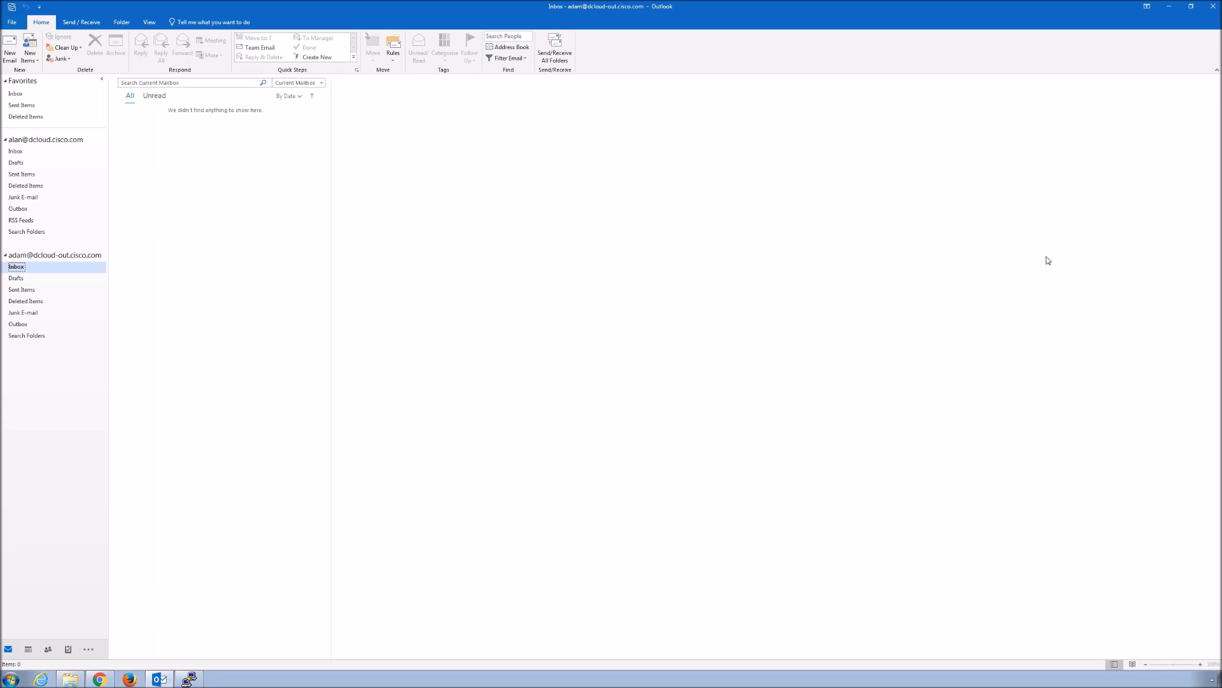
# Show the PuTTY mail log and highlight the malware.exe File Analysis quarantine entries
pyautogui.click(190, 678)
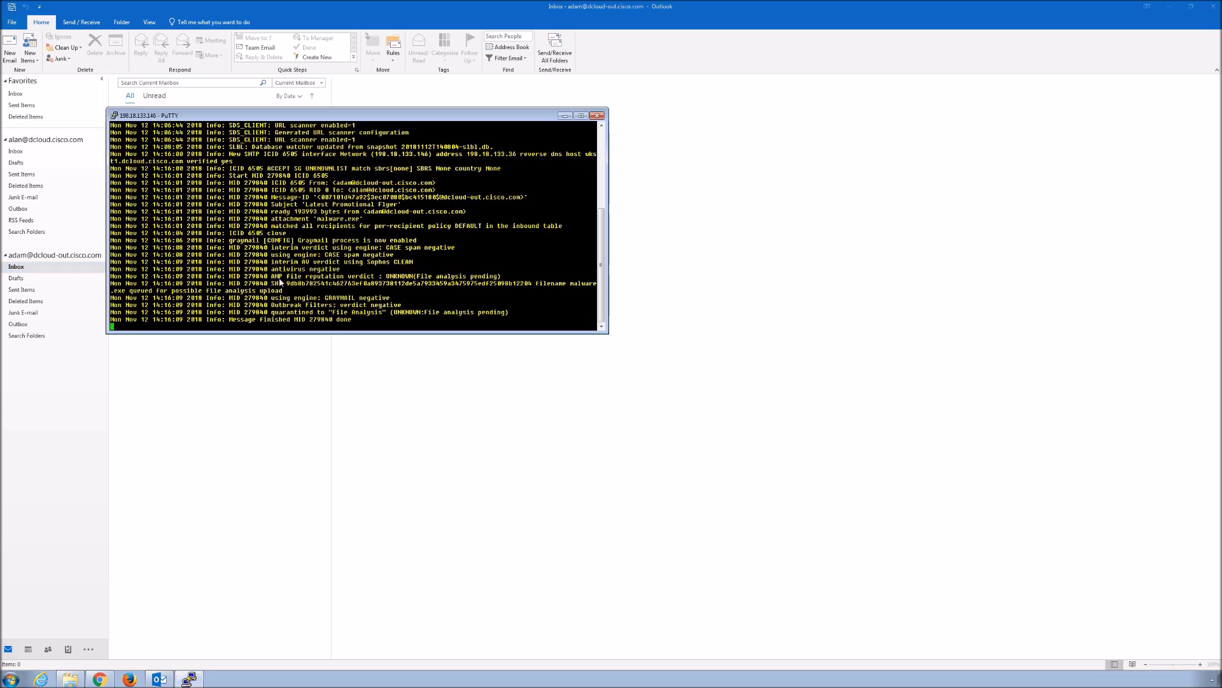
pyautogui.moveTo(597, 291); pyautogui.dragTo(113, 275)
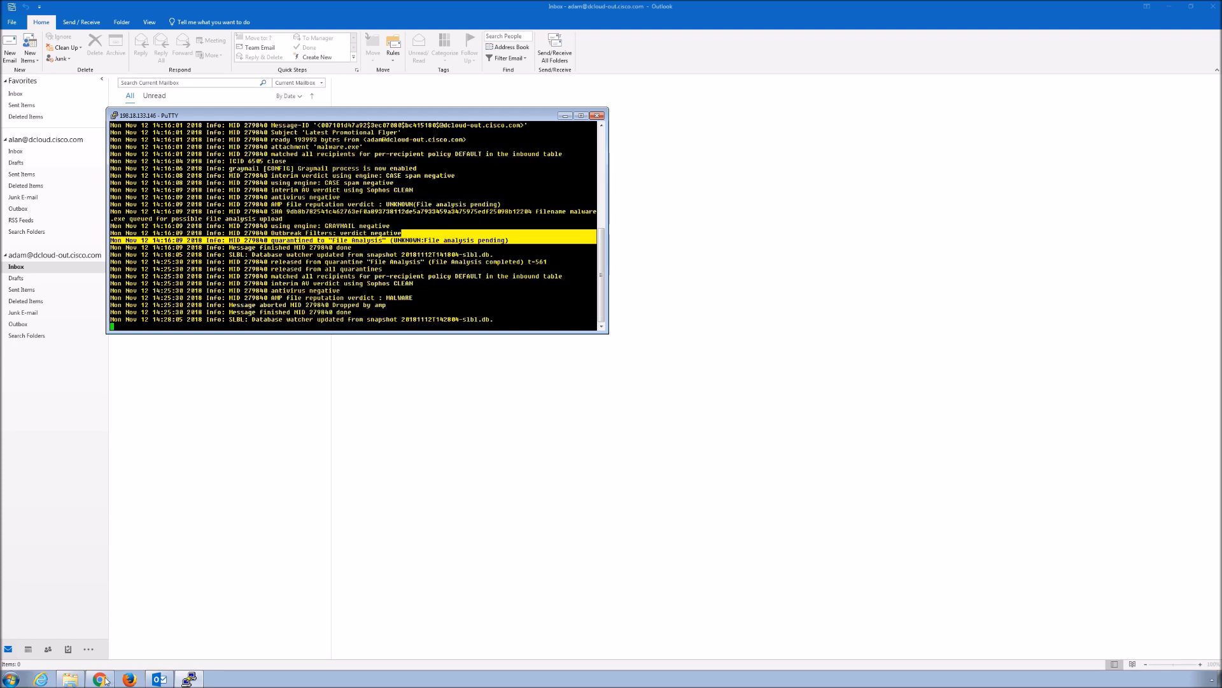
# In Chrome, go to Monitor > Policy, Virus and Outbreak Quarantines on the appliance
pyautogui.click(101, 678)
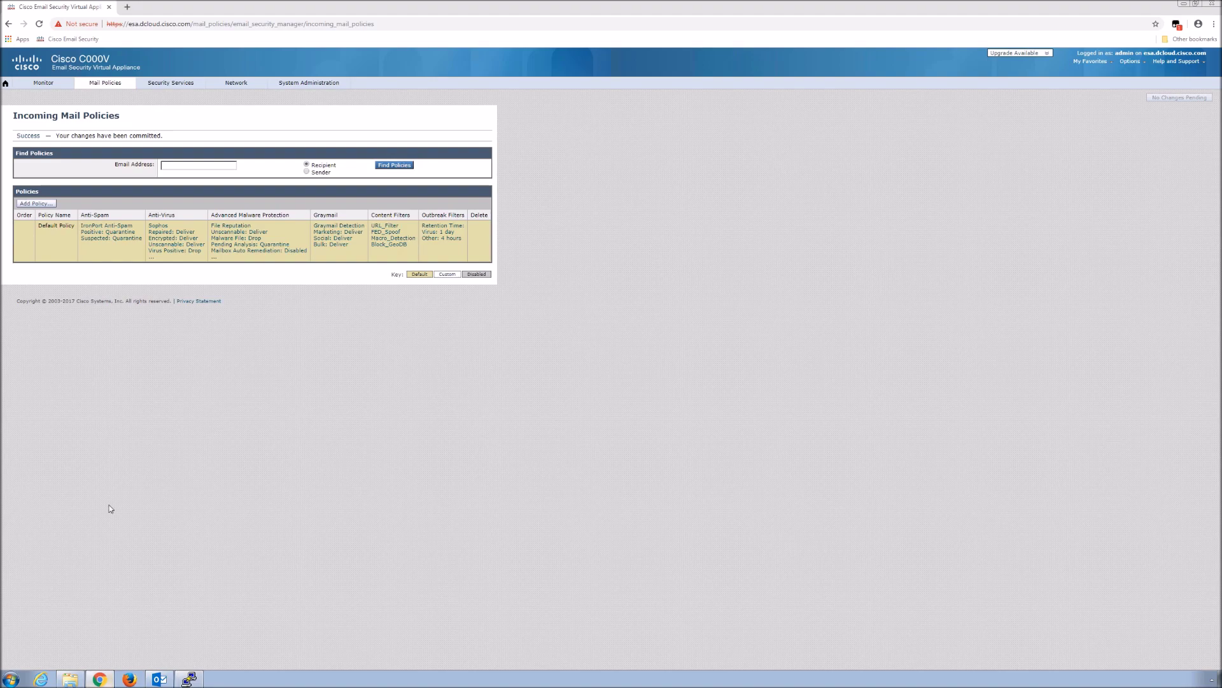
pyautogui.click(60, 88)
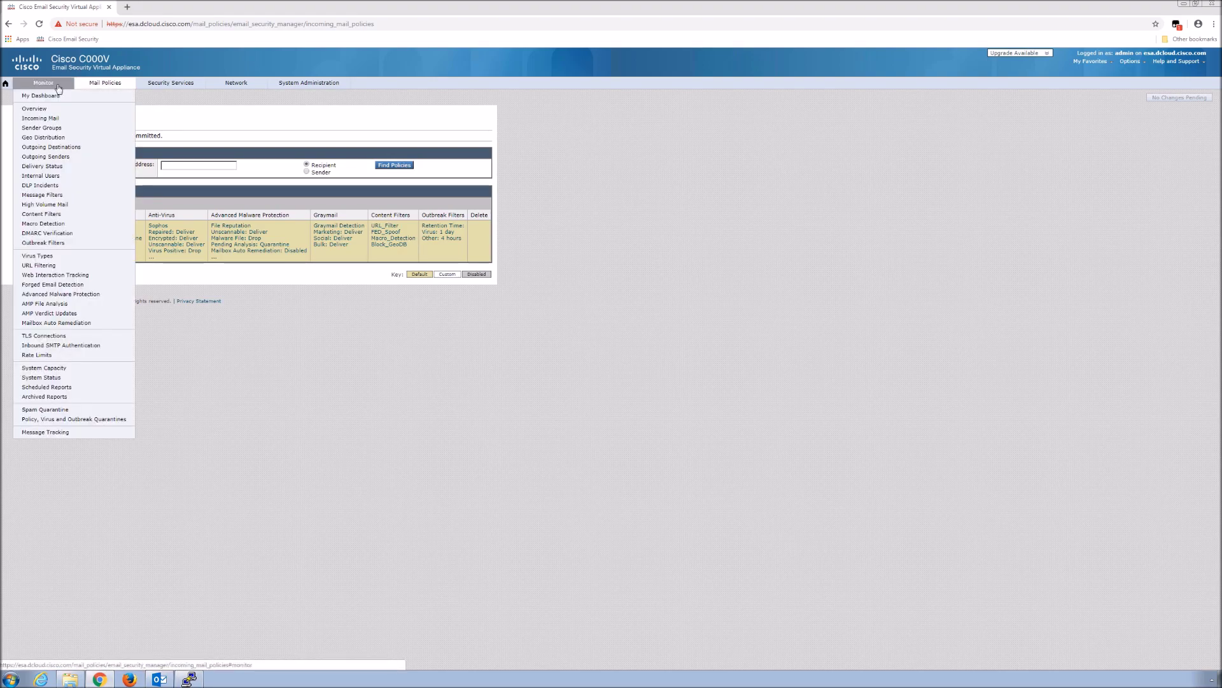
pyautogui.click(91, 420)
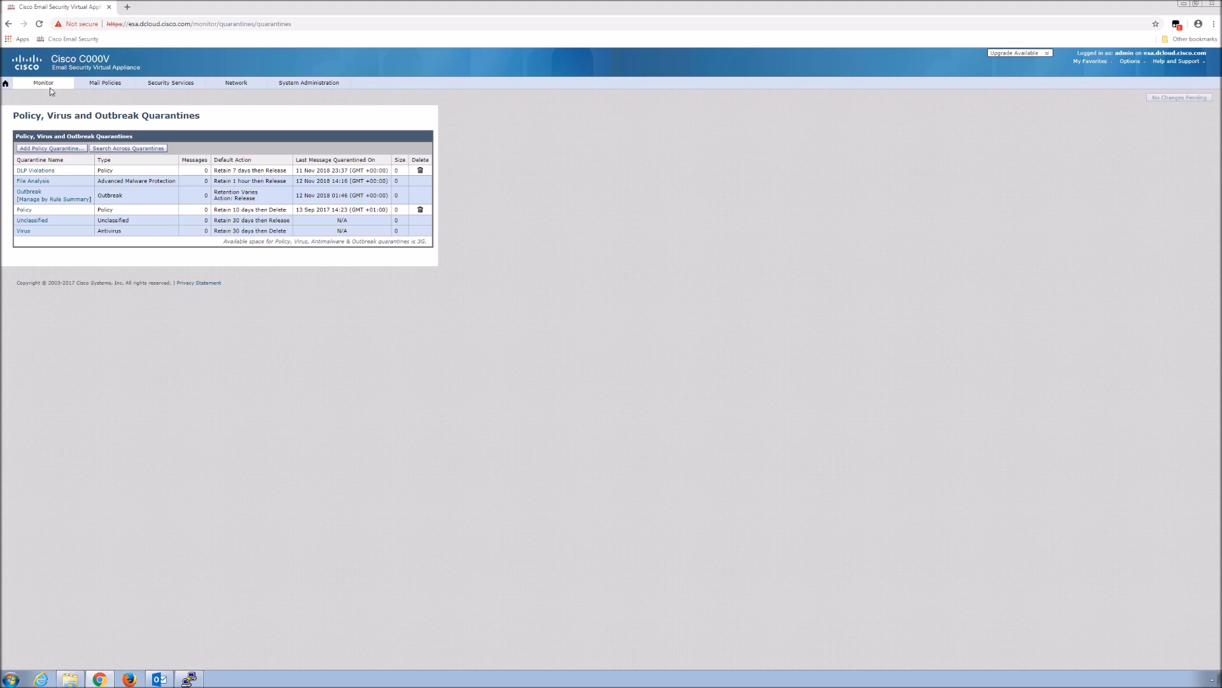
# From the Monitor > AMP File Analysis report, track the malware.exe message via its Details link
pyautogui.click(50, 87)
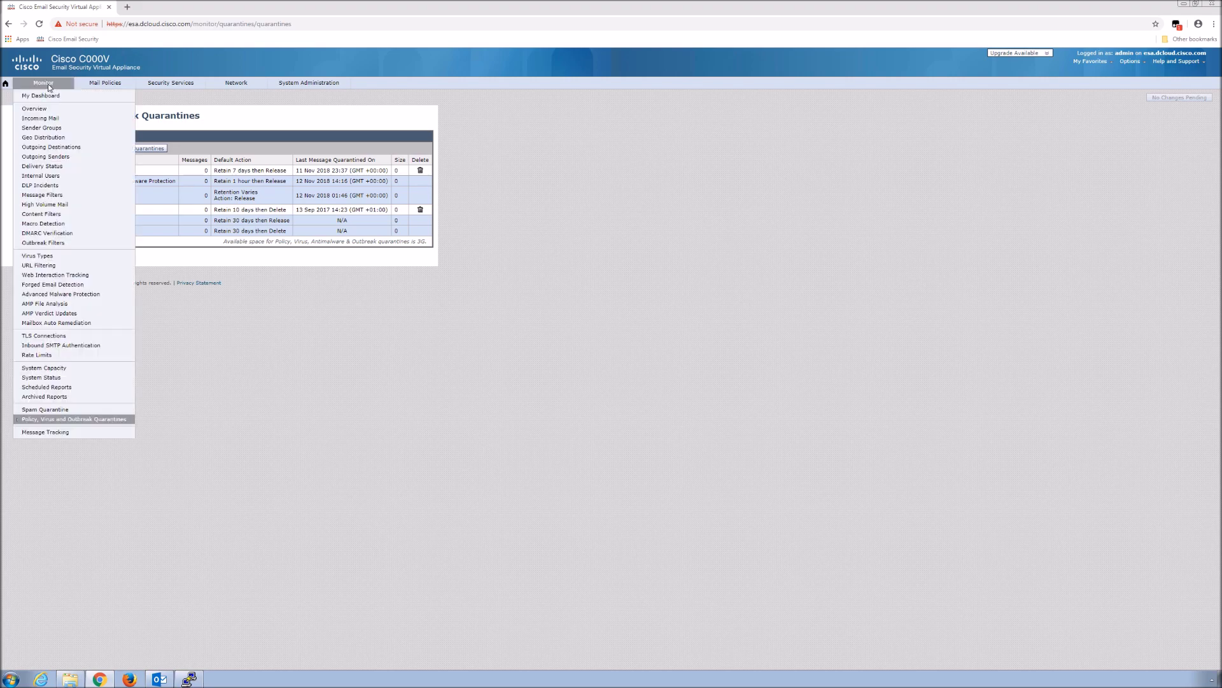
pyautogui.click(38, 185)
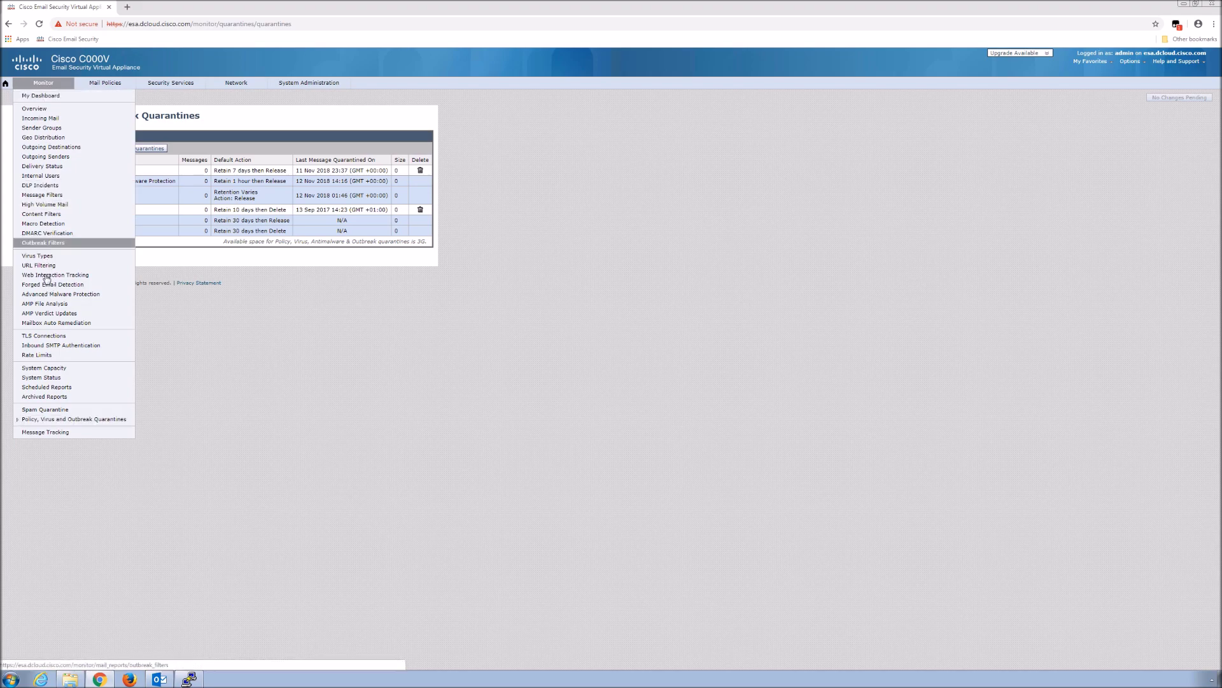
pyautogui.click(49, 308)
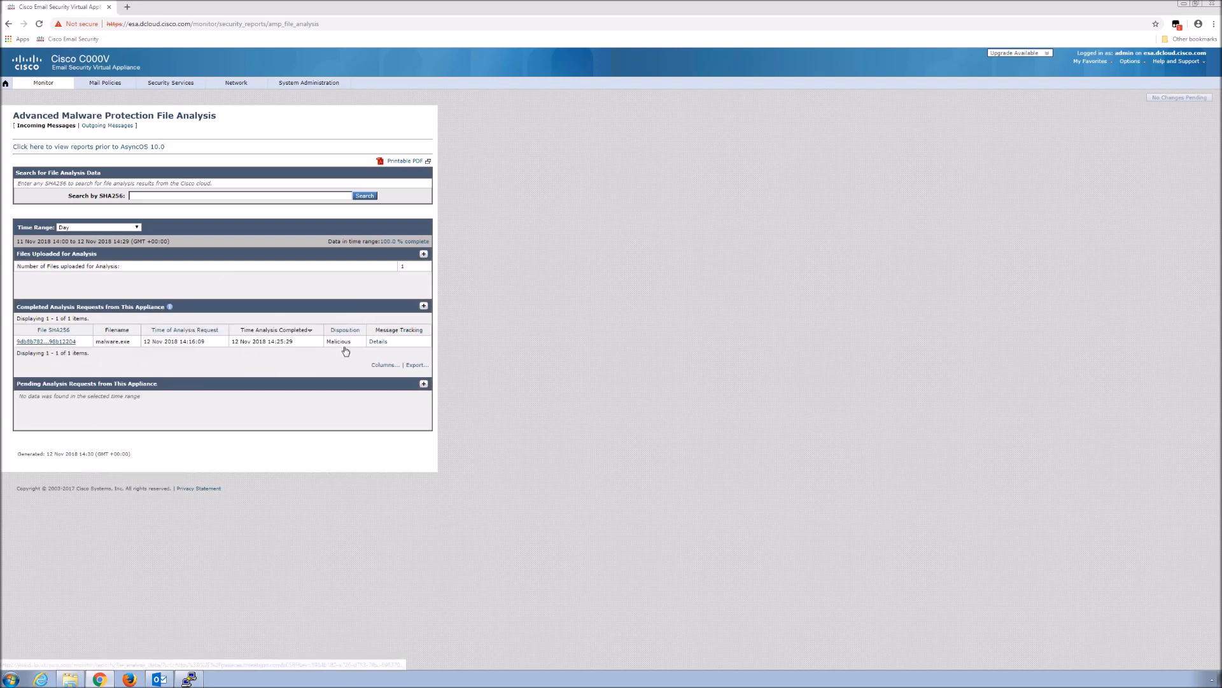
pyautogui.click(378, 342)
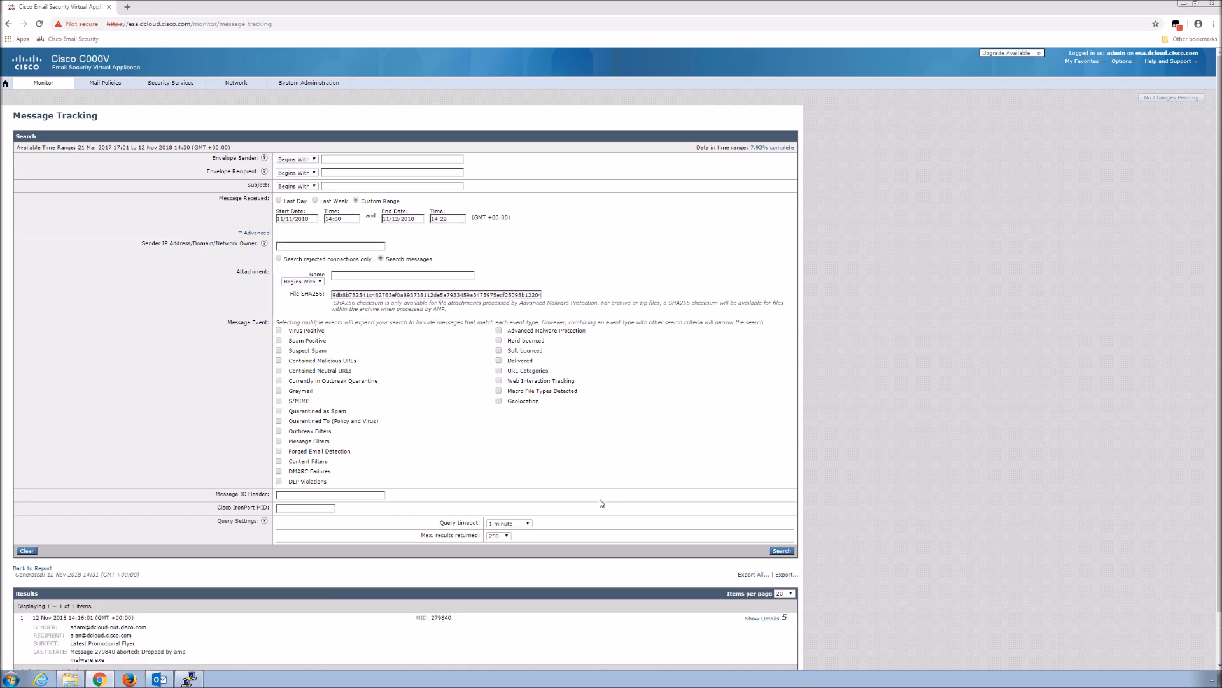
# Open the message details and highlight the 561-second quarantine release and MALICIOUS AMP verdict
pyautogui.click(750, 619)
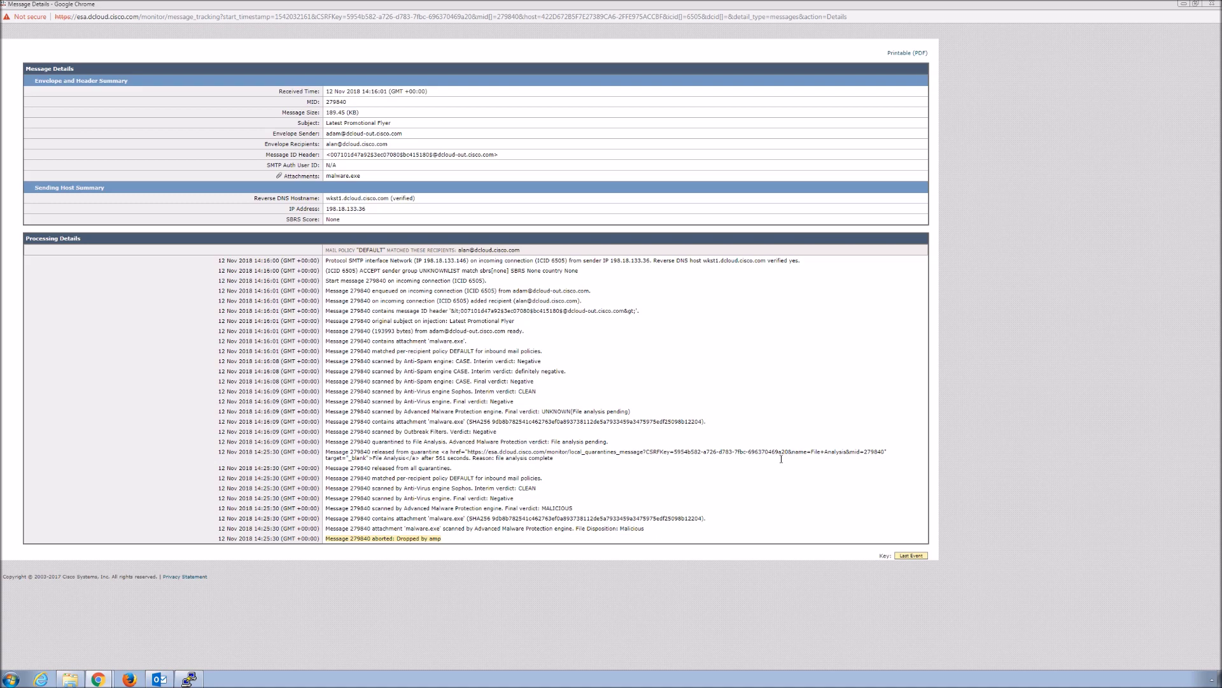
pyautogui.doubleClick(544, 457)
pyautogui.moveTo(426, 462); pyautogui.dragTo(421, 458)
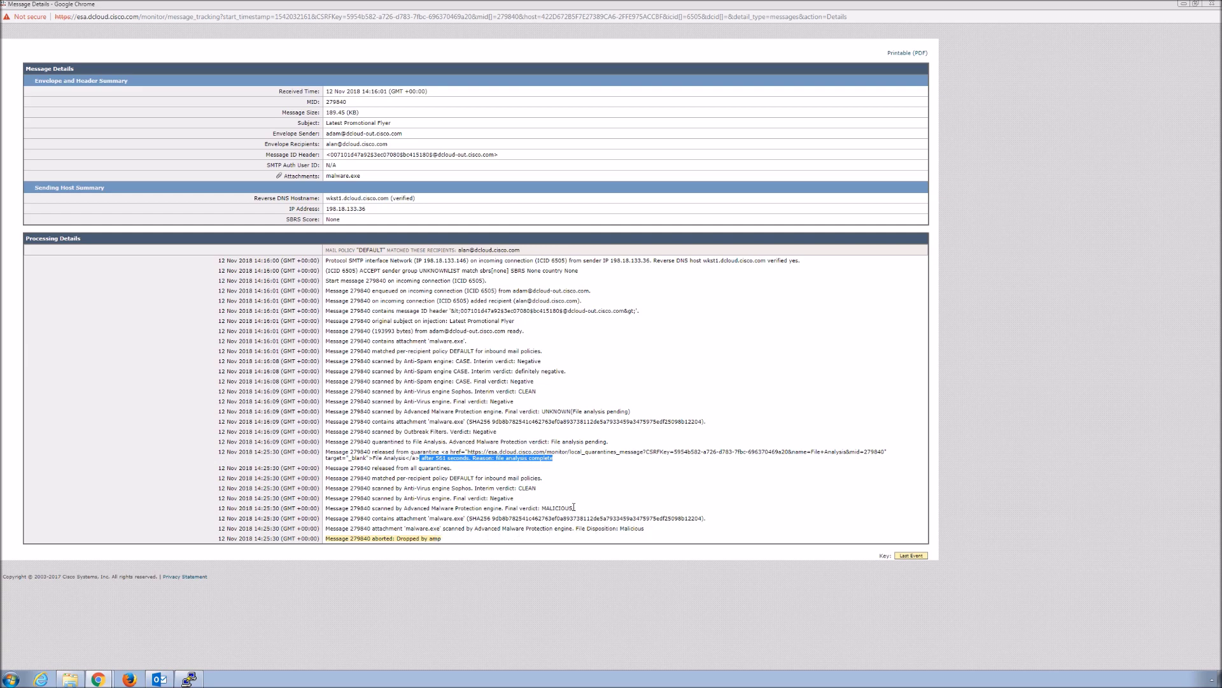
pyautogui.moveTo(546, 508); pyautogui.dragTo(572, 509)
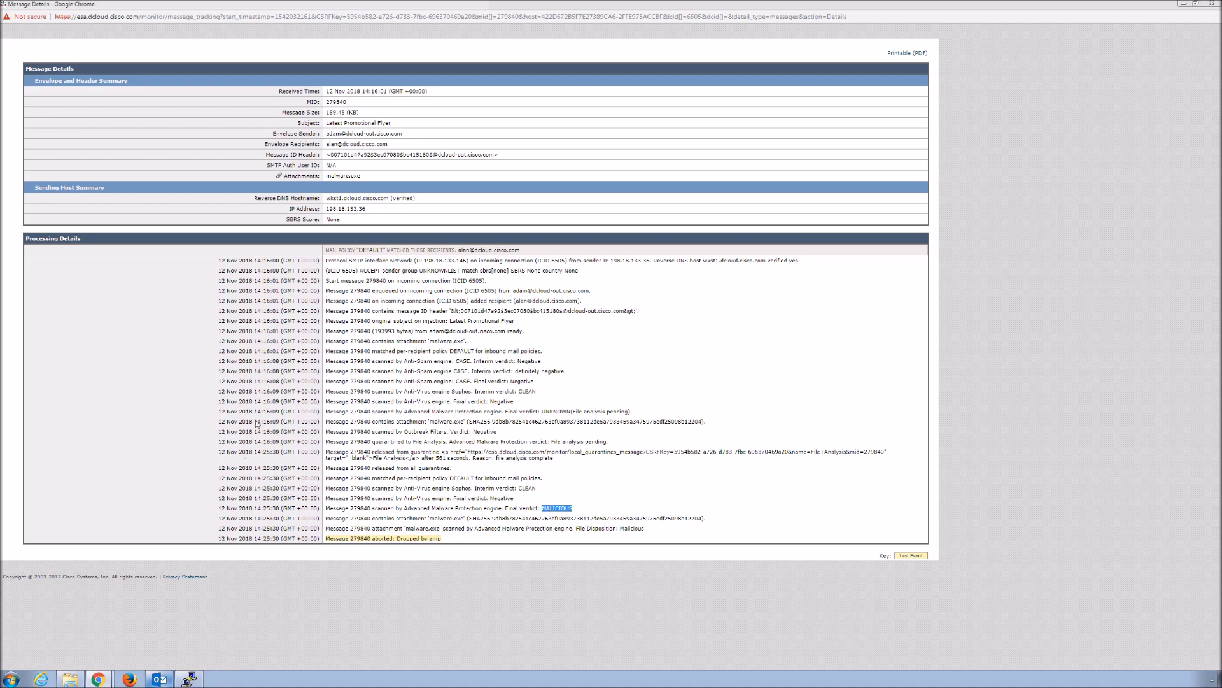
pyautogui.click(190, 679)
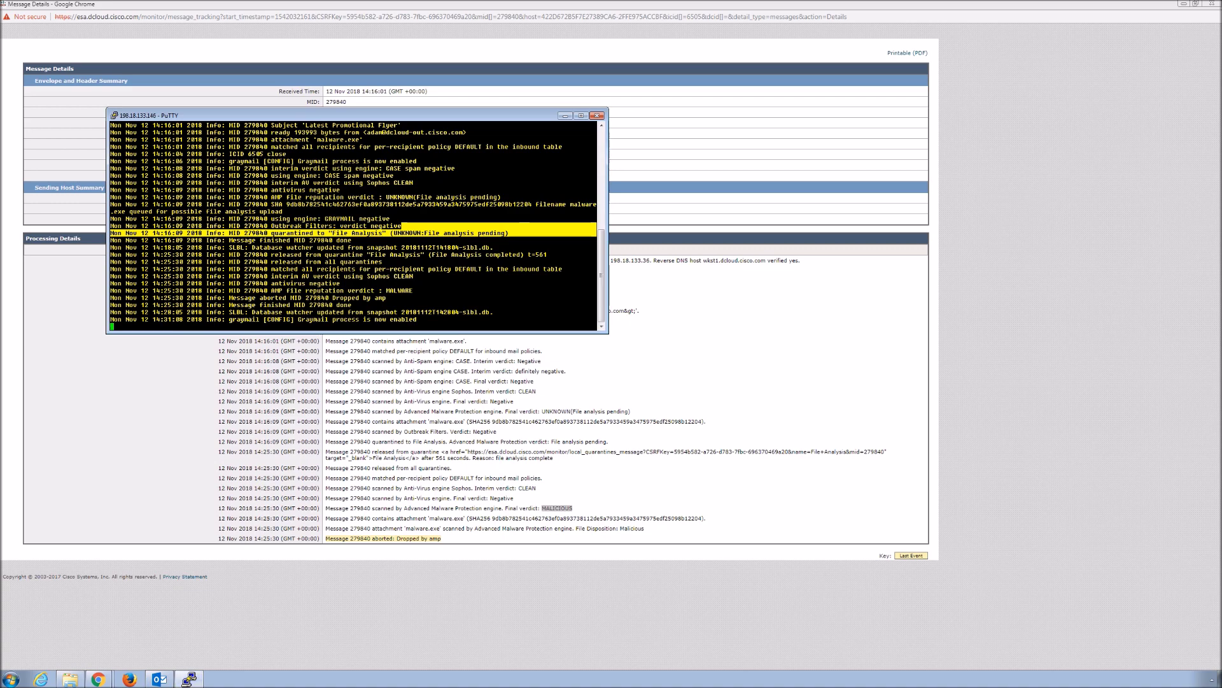
# Highlight the log lines for quarantine release, MALWARE verdict and AMP drop, then minimise PuTTY
pyautogui.moveTo(592, 255); pyautogui.dragTo(377, 254)
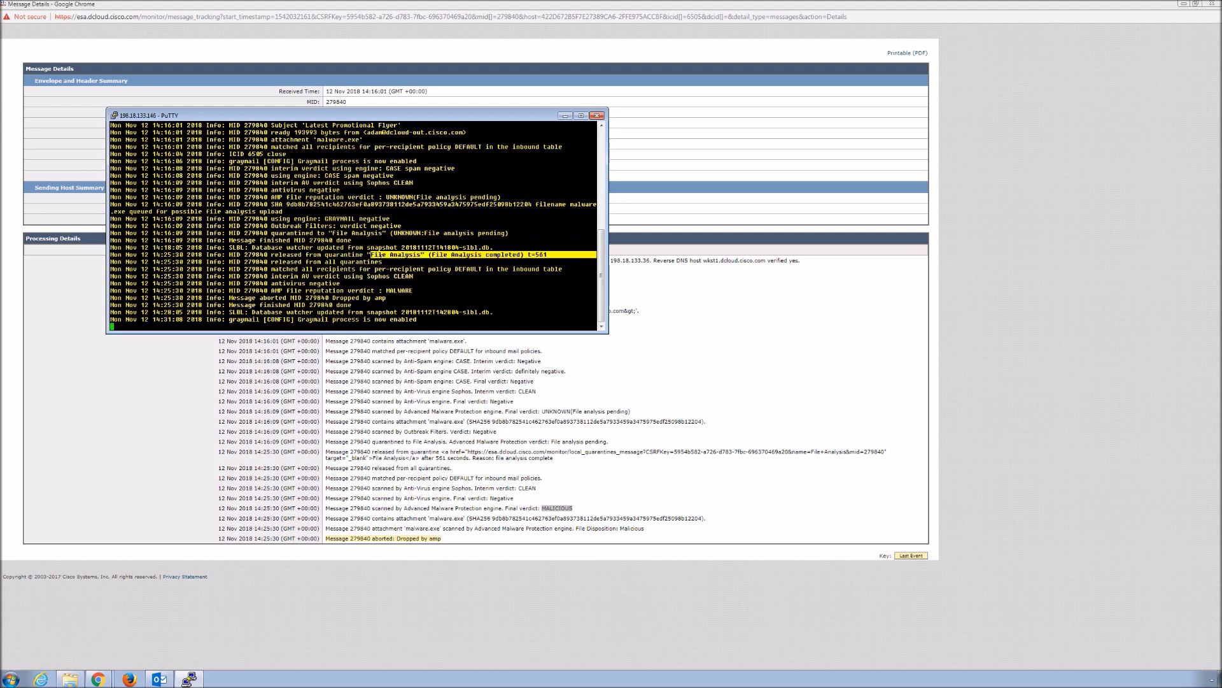
pyautogui.moveTo(593, 262); pyautogui.dragTo(272, 262)
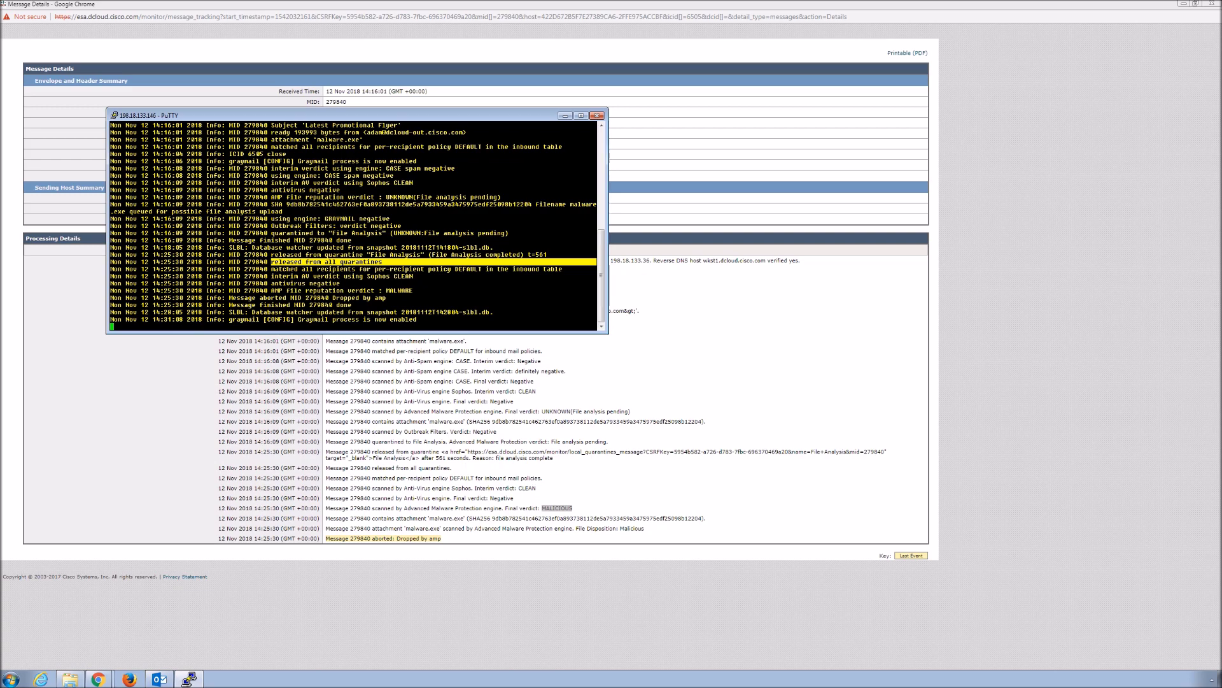
pyautogui.moveTo(597, 290); pyautogui.dragTo(378, 290)
pyautogui.moveTo(597, 297); pyautogui.dragTo(306, 297)
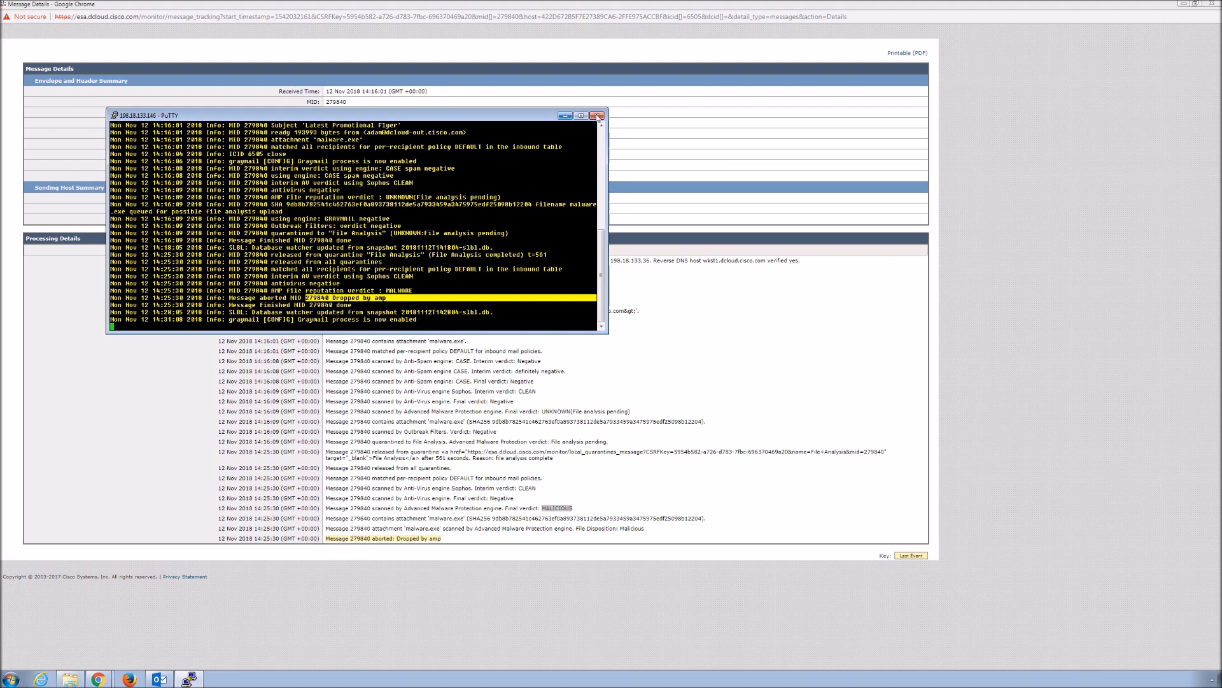
pyautogui.click(566, 117)
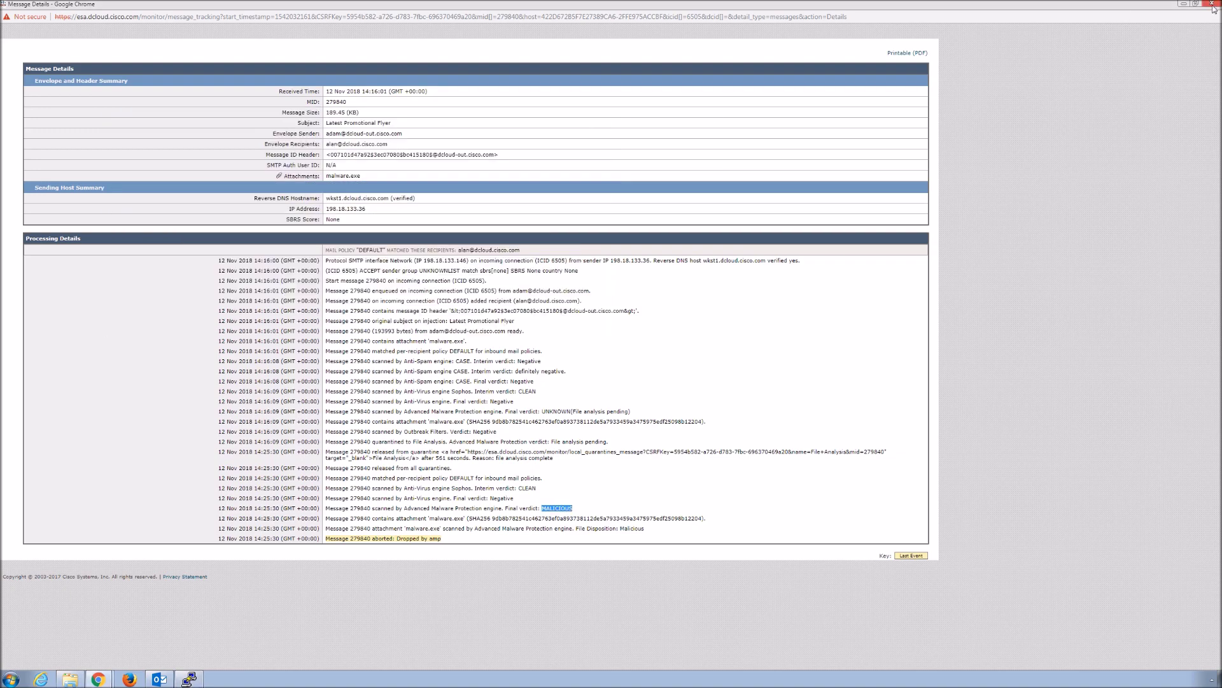
# Close message details, go back to the AMP report and open malware.exe's SHA256 detail
pyautogui.click(1213, 6)
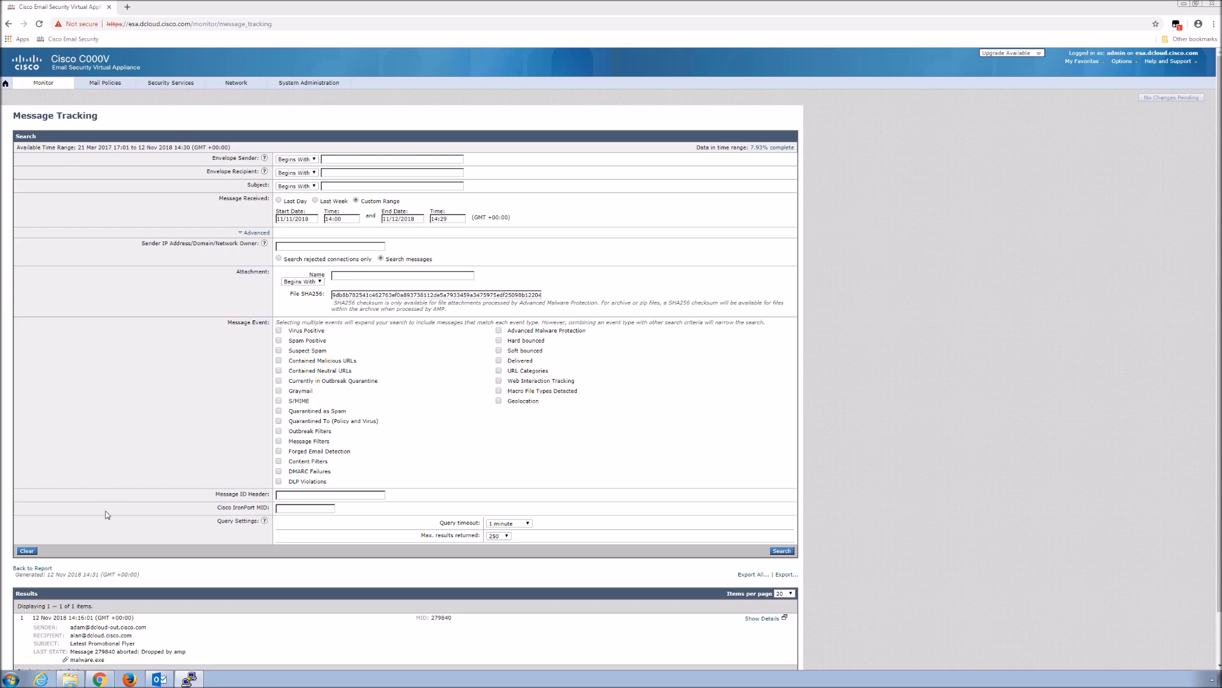
pyautogui.click(29, 571)
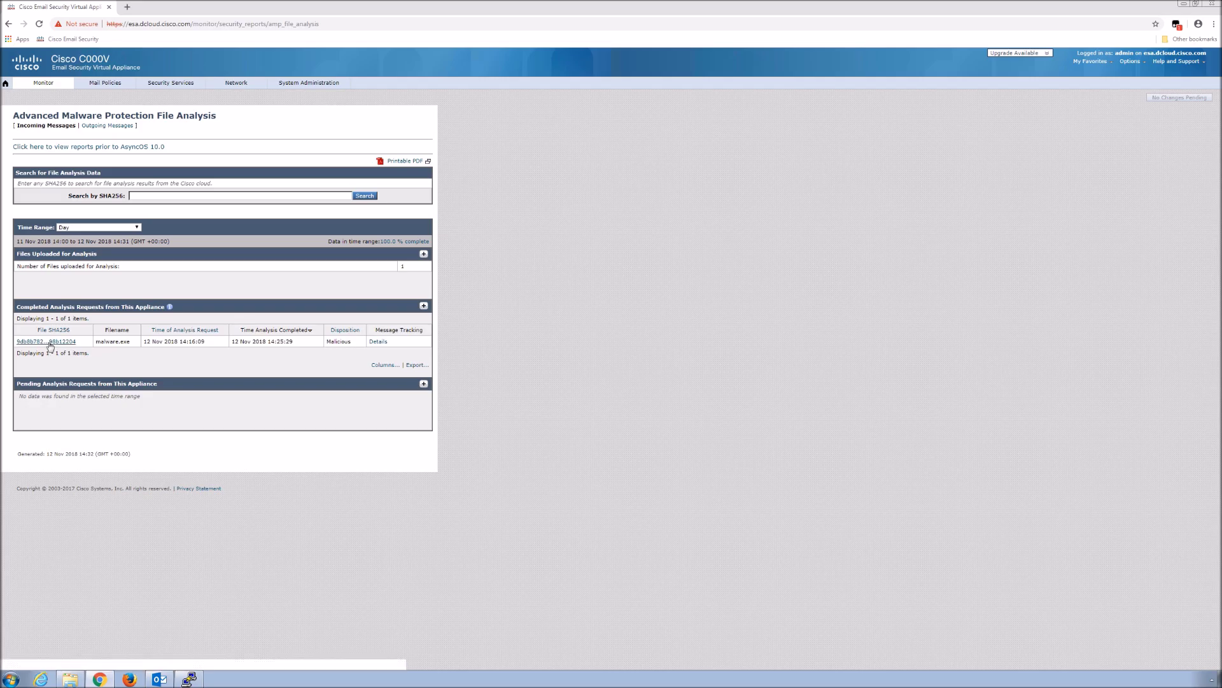
pyautogui.click(51, 344)
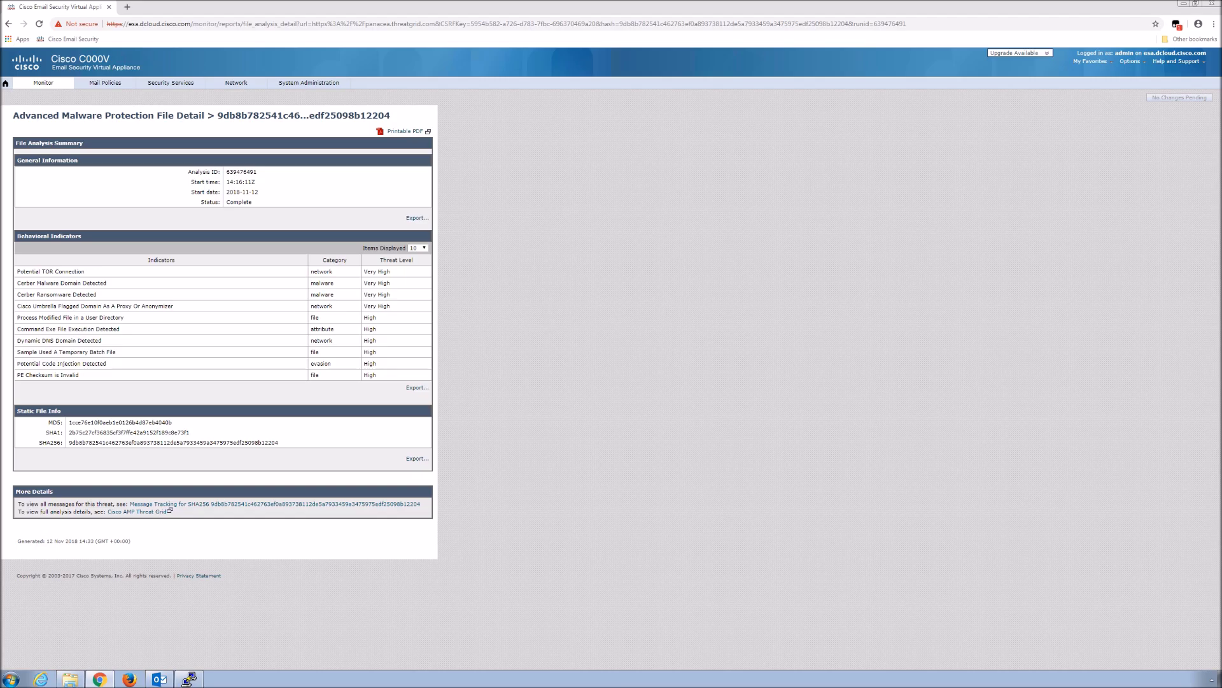
# Open the Threat Grid report for malware.exe and expand the Potential TOR Connection indicator
pyautogui.click(123, 512)
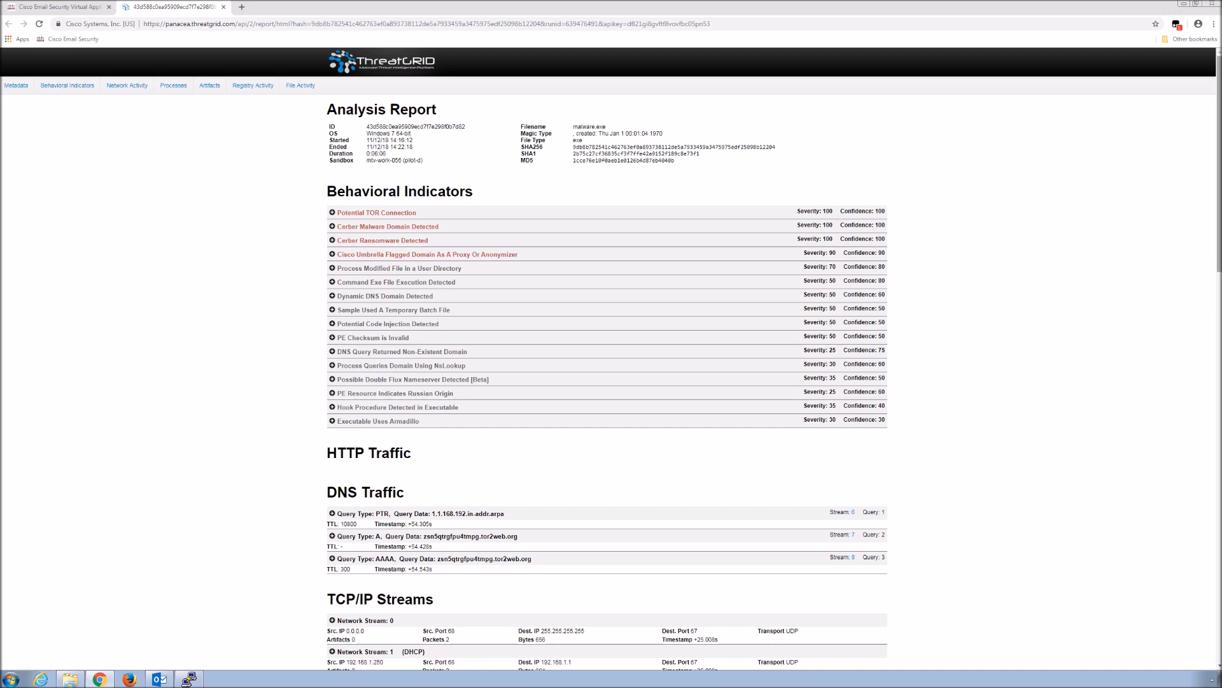
pyautogui.click(332, 213)
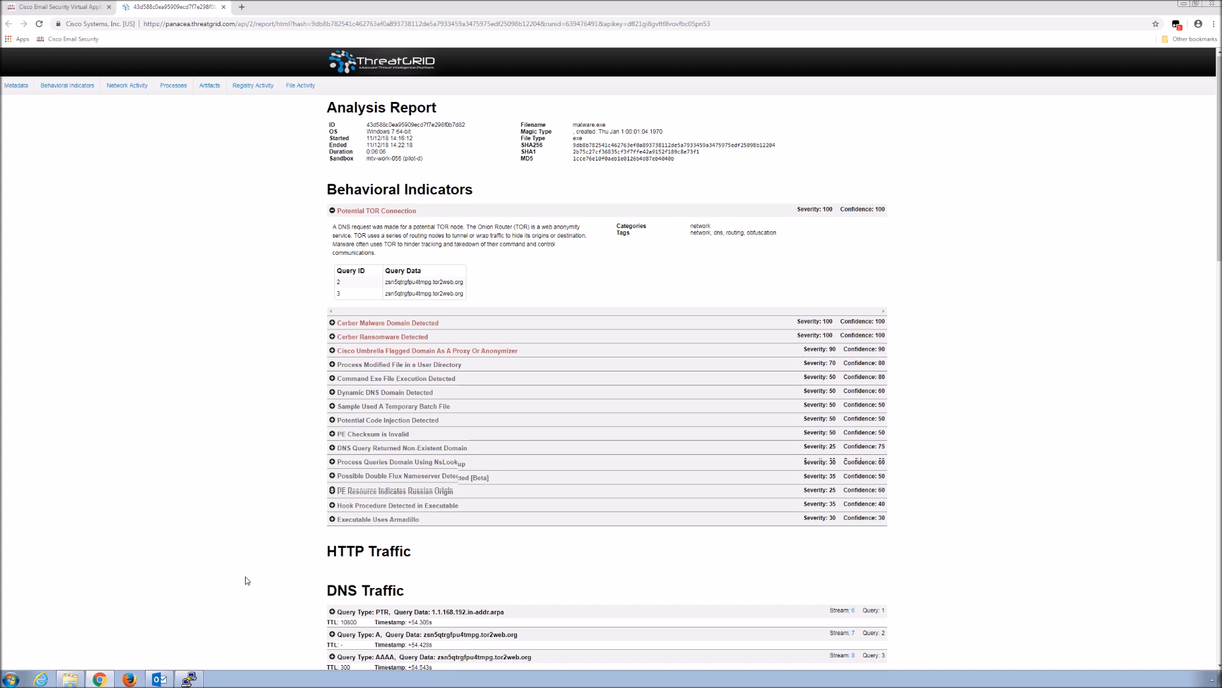
pyautogui.scroll(-3, 788, 346)
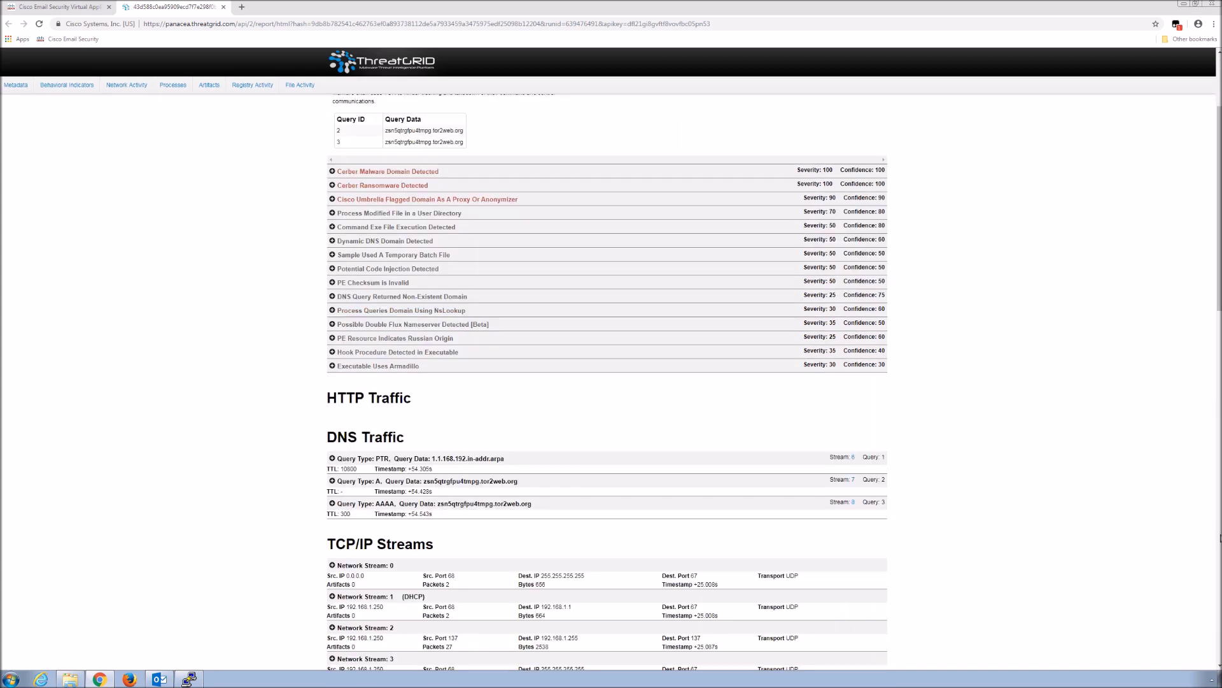
pyautogui.scroll(-10, 1220, 537)
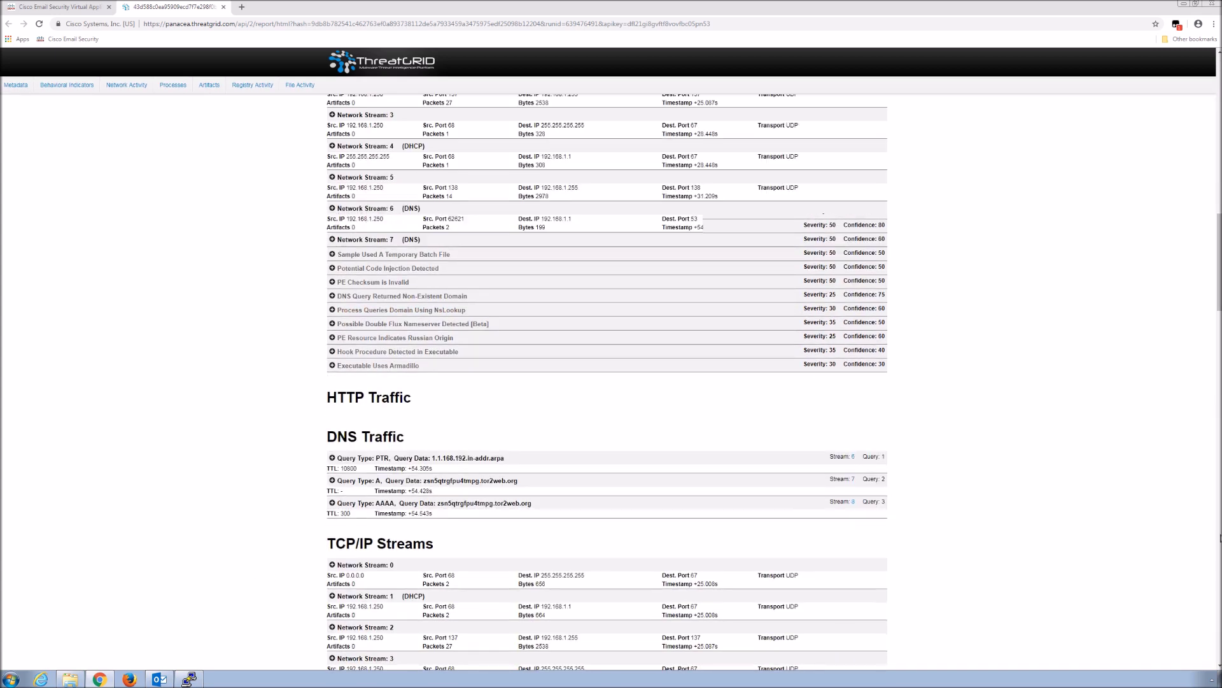
pyautogui.scroll(-8, 1220, 537)
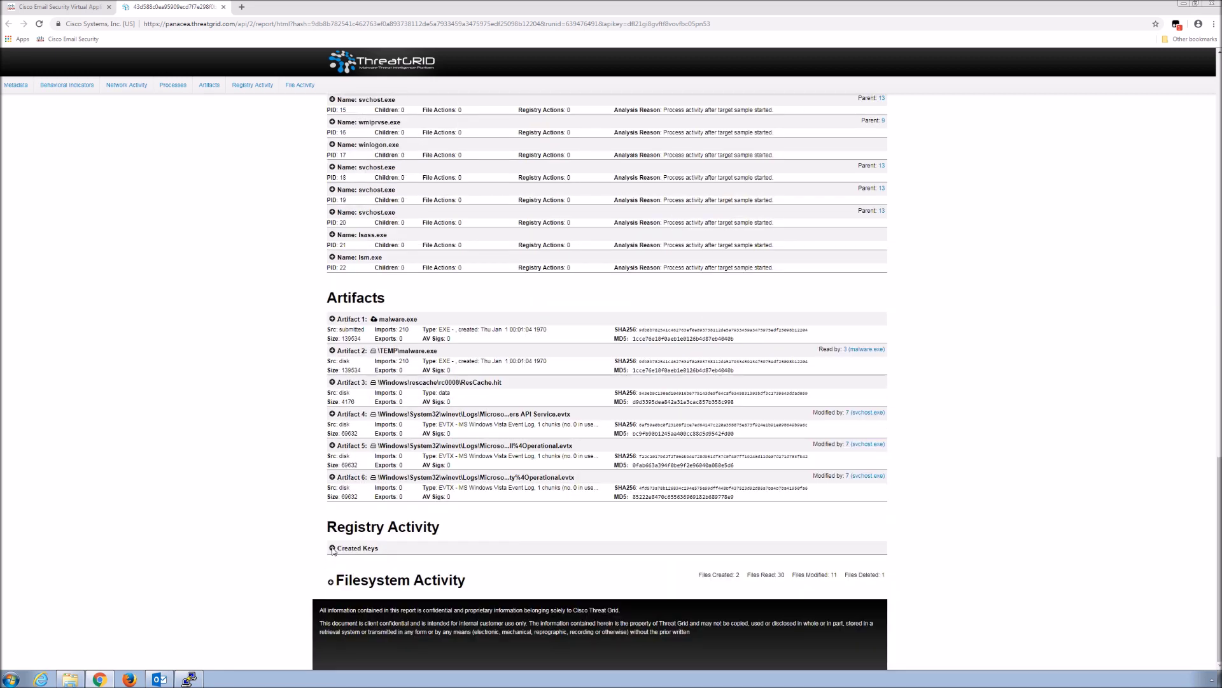
# Expand Created Keys and Filesystem Activity, then return to the AMP File Detail tab
pyautogui.click(333, 548)
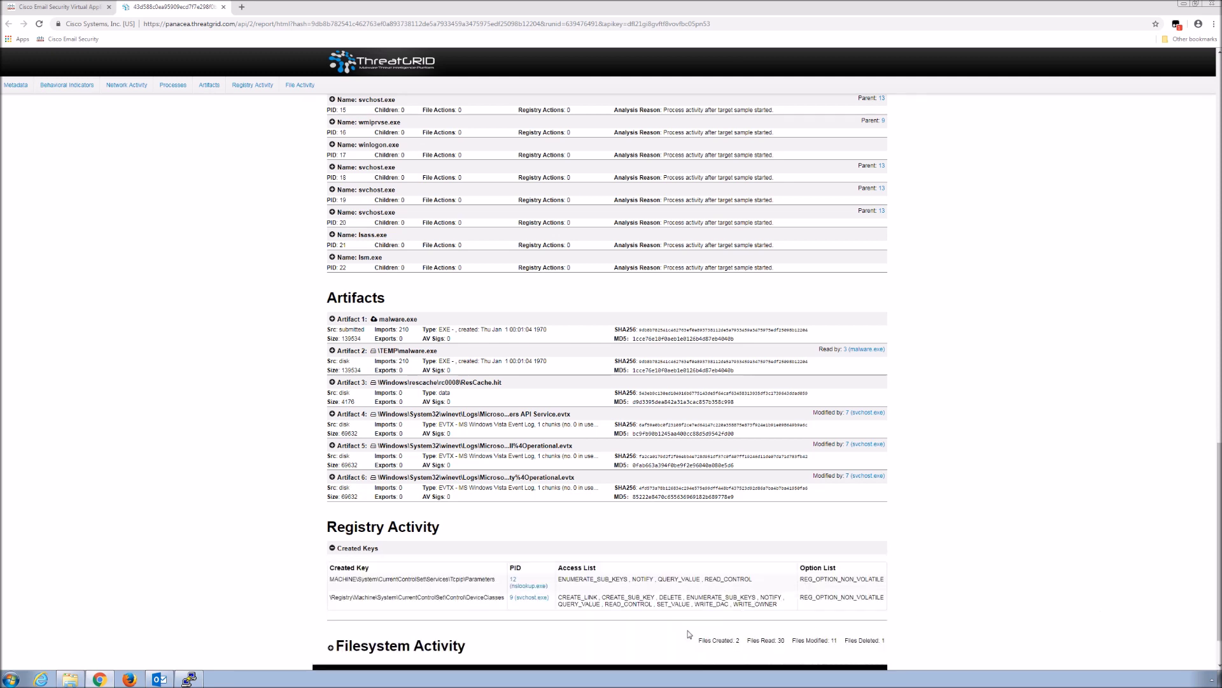
pyautogui.click(331, 649)
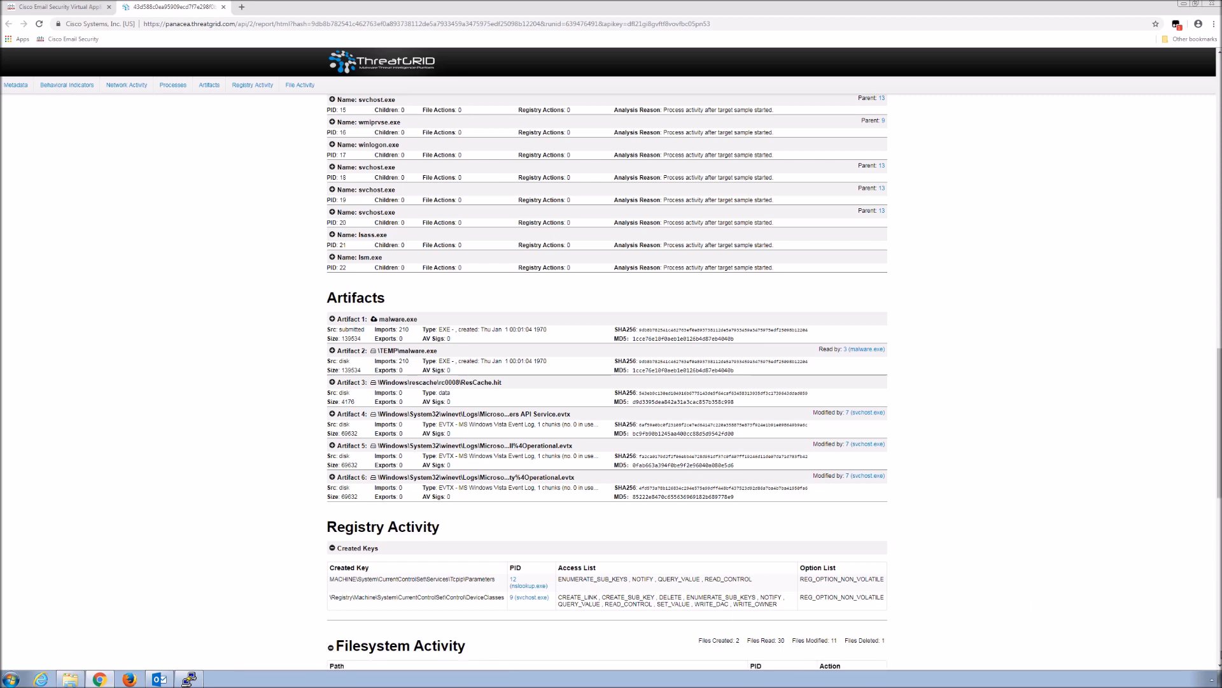
pyautogui.scroll(-1, 607, 287)
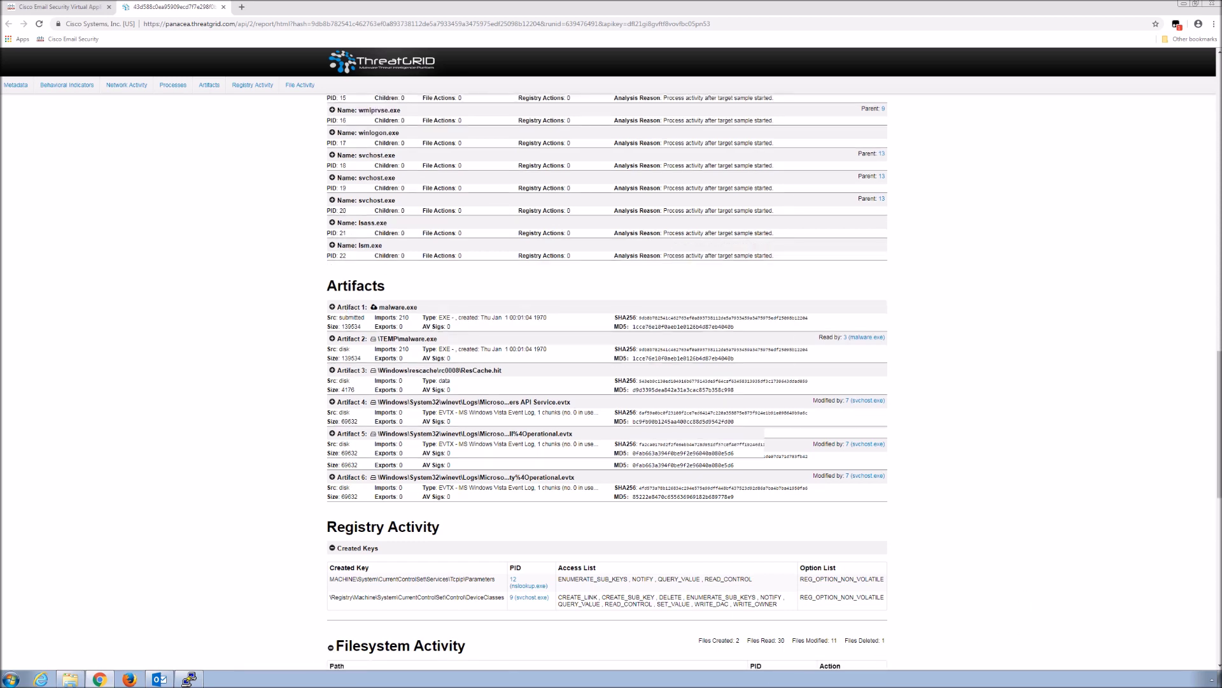
pyautogui.scroll(-10, 607, 382)
pyautogui.hotkey('ctrl', 'pageup')
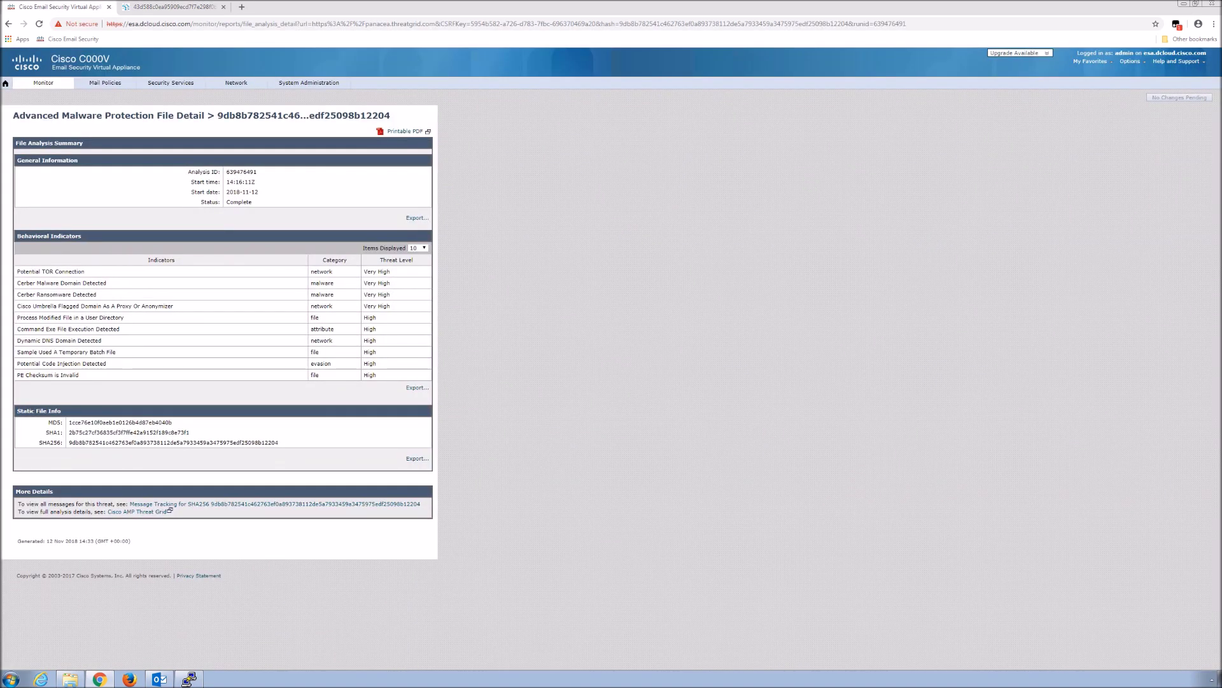